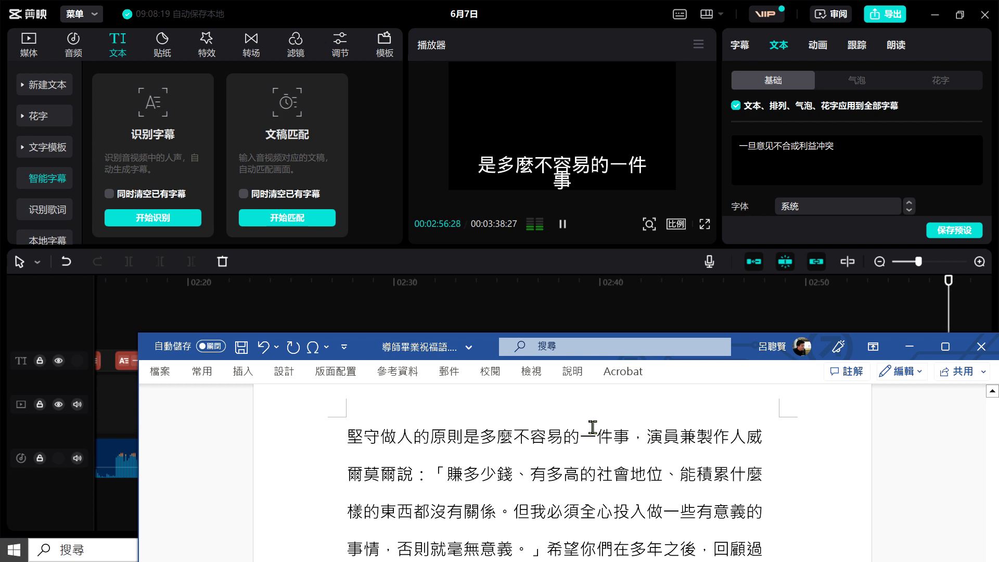
# Break the script into separate lines after 「堅守做人的原則是」 and 「多麼不容易的一件事」, removing the comma after 一件事
pyautogui.click(477, 441)
pyautogui.press('Return')
pyautogui.scroll(-1, 529, 442)
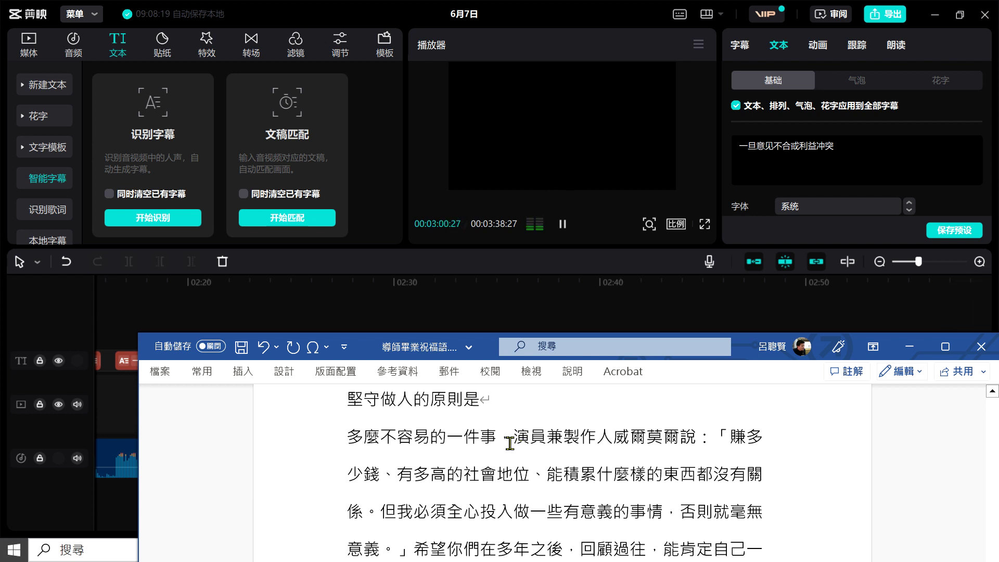
pyautogui.moveTo(514, 441)
pyautogui.mouseDown()
pyautogui.moveTo(501, 441)
pyautogui.moveTo(531, 439)
pyautogui.mouseUp()
pyautogui.press('Return')
pyautogui.scroll(-1, 539, 463)
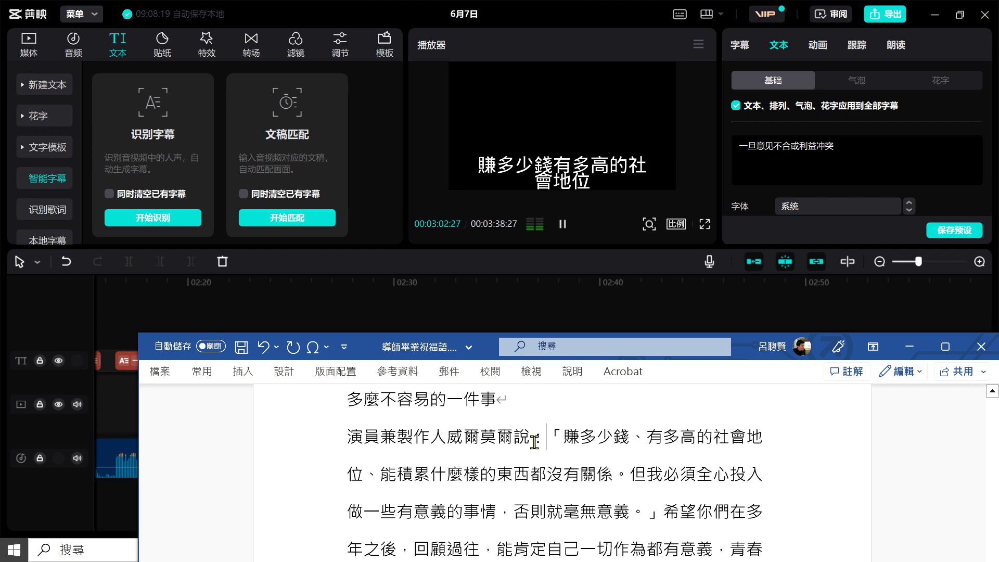
# Replace the punctuation with line breaks after the quotation's introductory 說, after 有多高的社會地位 and after 都沒有關係
pyautogui.press('Return')
pyautogui.scroll(-1, 587, 448)
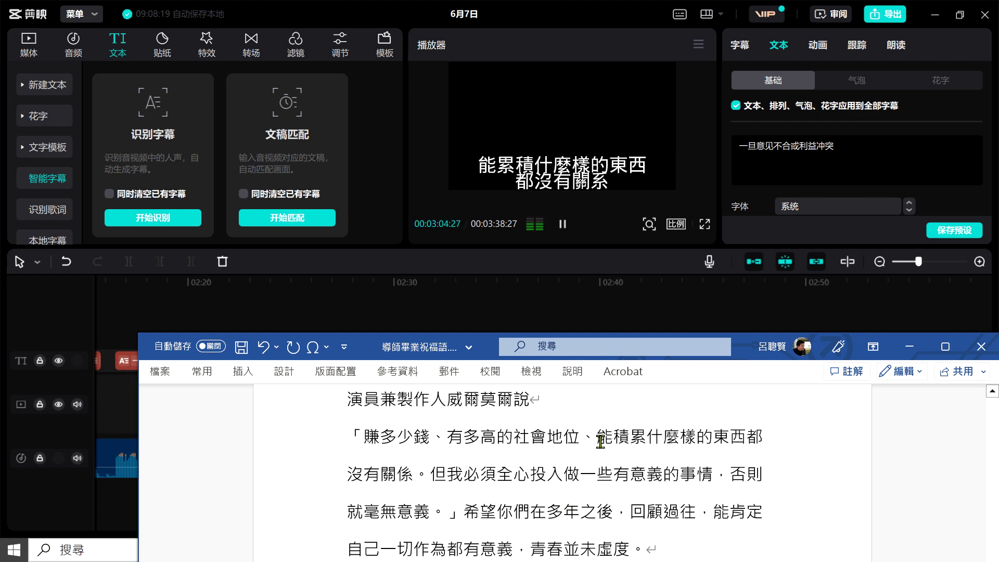
pyautogui.press('Return')
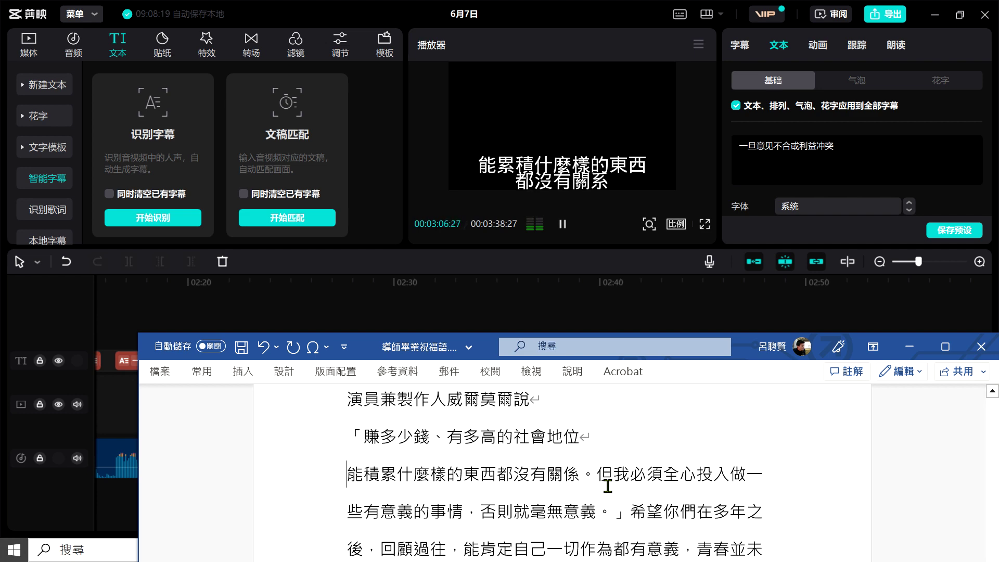
pyautogui.click(580, 475)
pyautogui.press('Return')
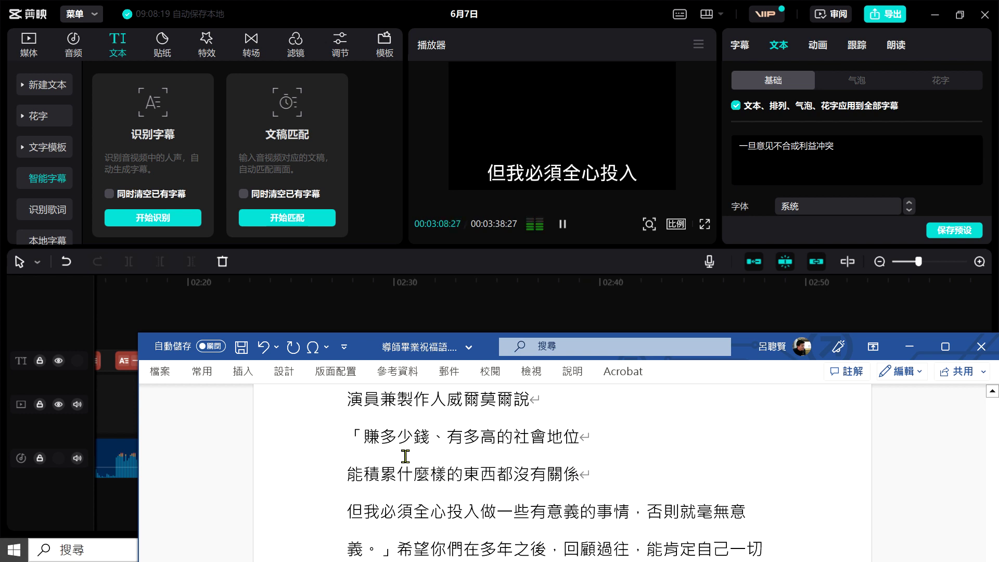
# Put 但我必須全心投入 and 做一些有意義的事情 on separate lines, removing the comma after 事情
pyautogui.scroll(-2, 363, 437)
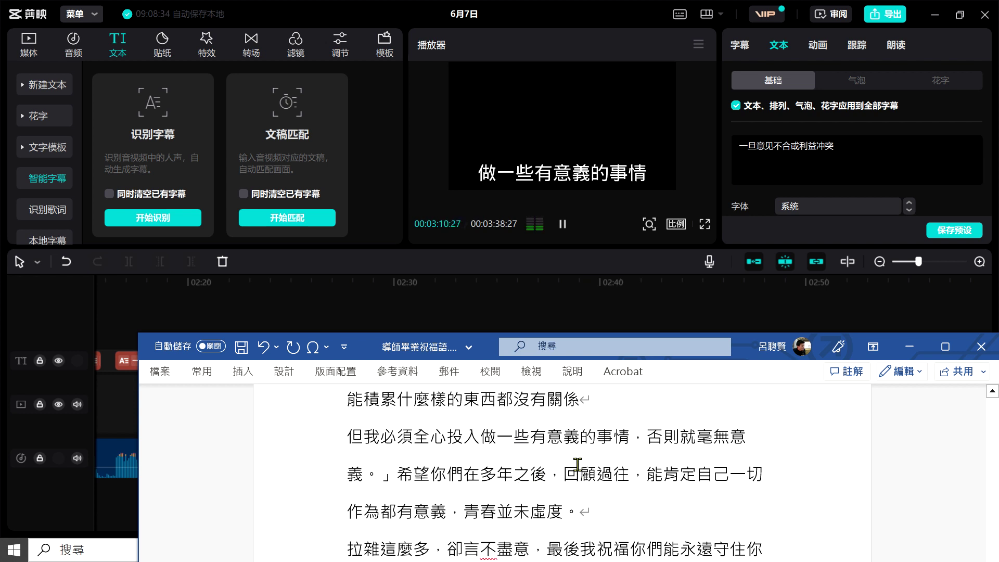
pyautogui.press('Return')
pyautogui.scroll(-1, 520, 442)
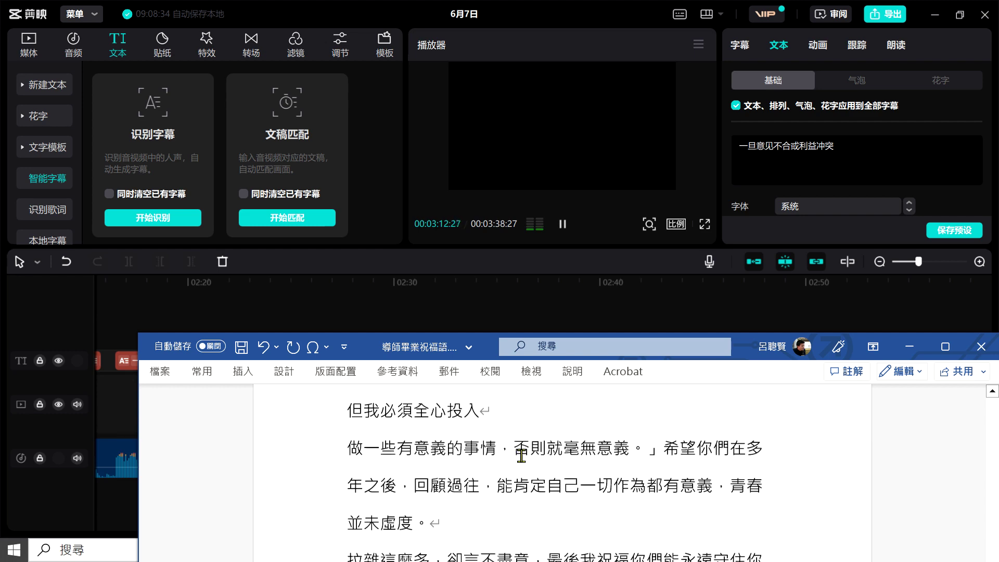
pyautogui.doubleClick(508, 437)
pyautogui.press('Return')
pyautogui.scroll(-1, 544, 494)
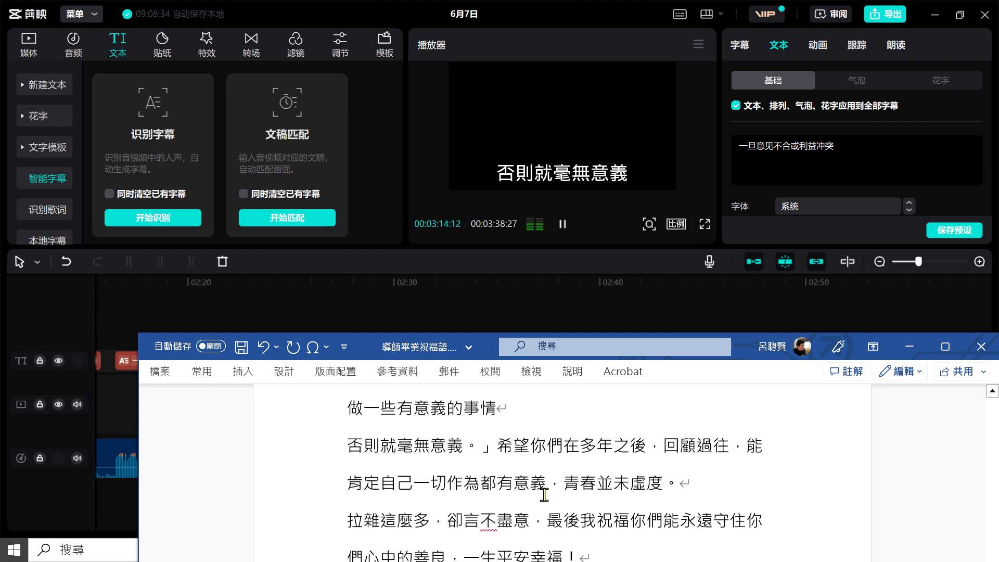
# Break the lines after 否則就毫無意義 and 回顧過往, removing the punctuation there and the comma after 多年之後
pyautogui.doubleClick(481, 436)
pyautogui.press('Return')
pyautogui.scroll(-1, 543, 473)
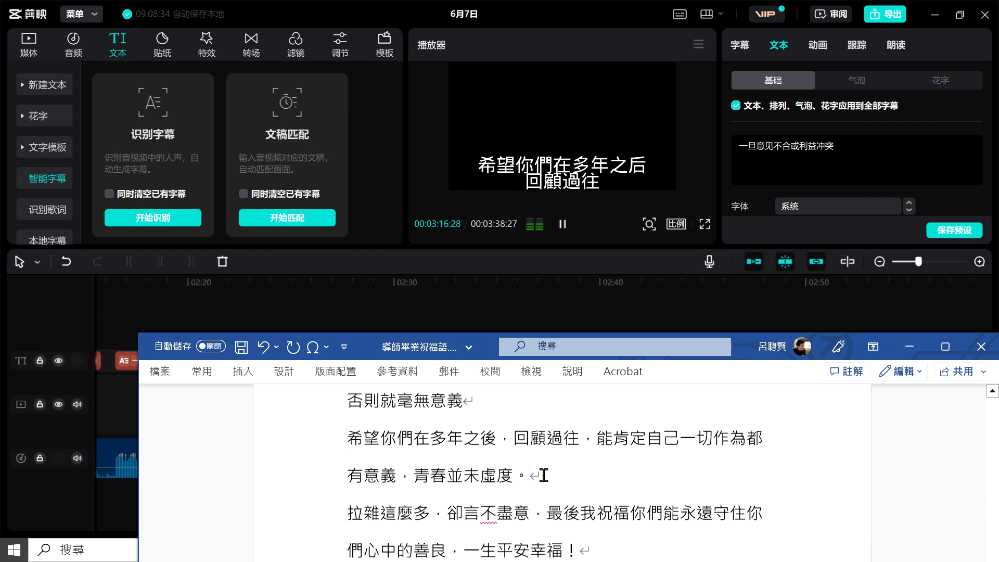
pyautogui.doubleClick(504, 439)
pyautogui.press('BackSpace')
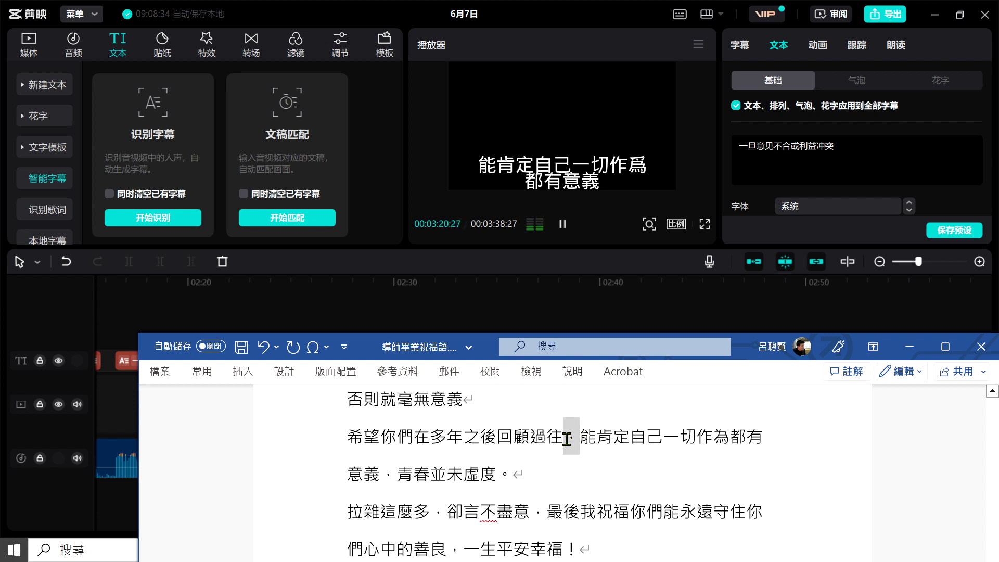
pyautogui.press('Return')
# Replace the comma after 一切作為都有意義 with a line break and delete the full stop after 青春並未虛度
pyautogui.scroll(-1, 570, 452)
pyautogui.doubleClick(571, 439)
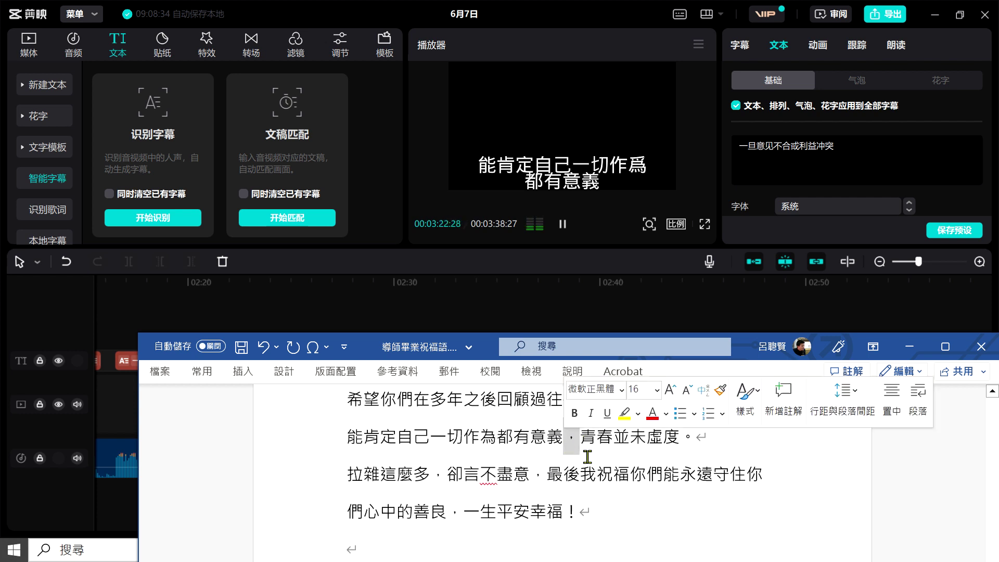
pyautogui.press('Return')
pyautogui.scroll(-1, 602, 481)
pyautogui.doubleClick(467, 442)
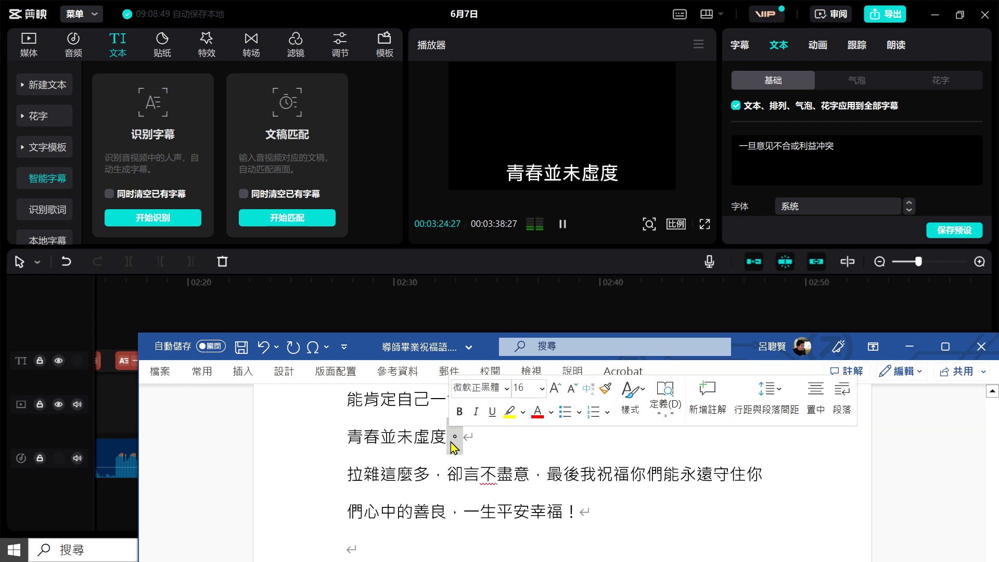
pyautogui.press('BackSpace')
# Delete the comma after 拉雜這麼多 and replace the one after 卻言不盡意 with a line break
pyautogui.scroll(-1, 466, 457)
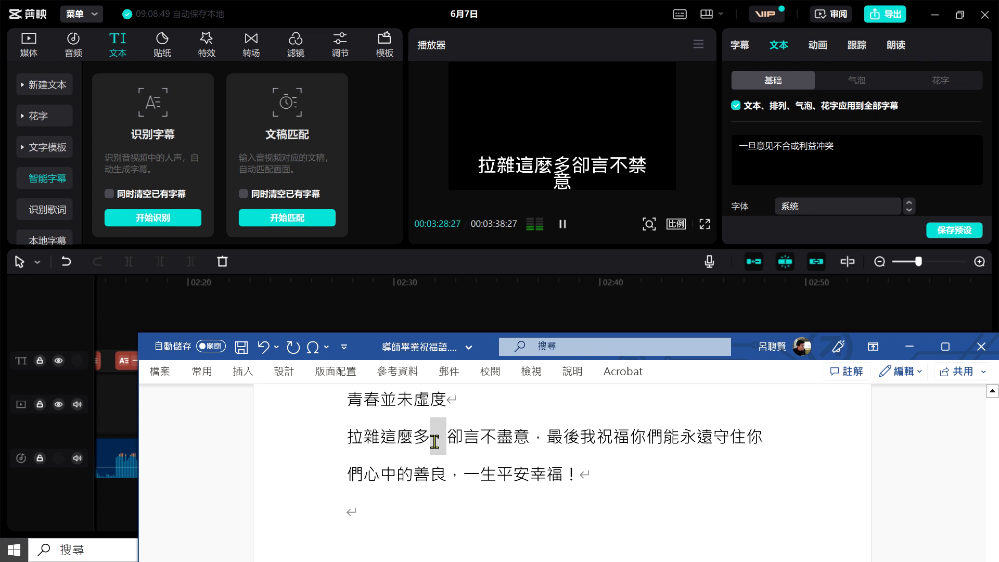
pyautogui.press('BackSpace')
pyautogui.doubleClick(522, 442)
pyautogui.press('Return')
pyautogui.scroll(-1, 586, 462)
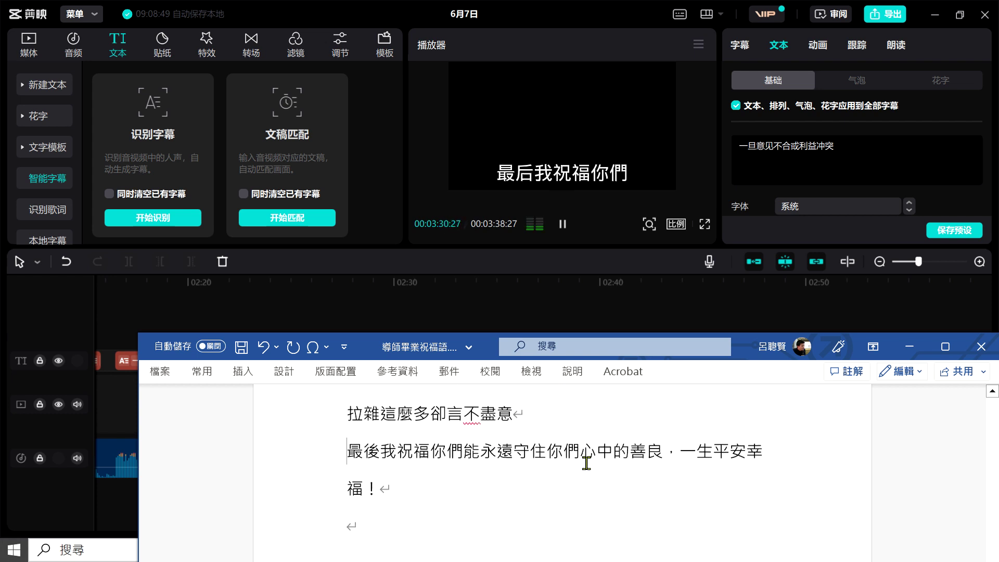
# Break the closing sentence after 最後我祝福你們 and after 守住你們心中的善良, removing the comma before 一生平安幸福
pyautogui.scroll(-1, 576, 445)
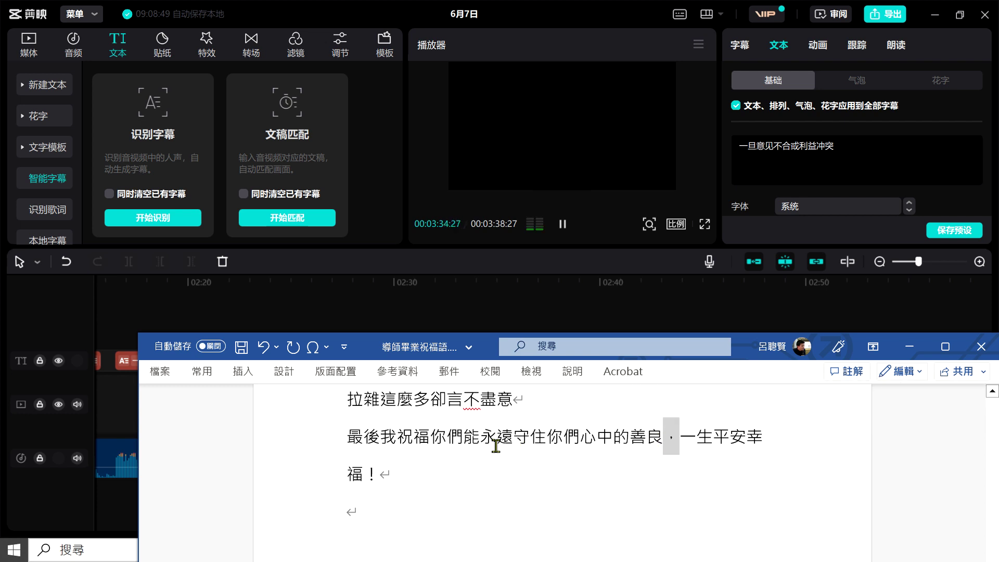
pyautogui.click(469, 440)
pyautogui.press('Return')
pyautogui.doubleClick(559, 479)
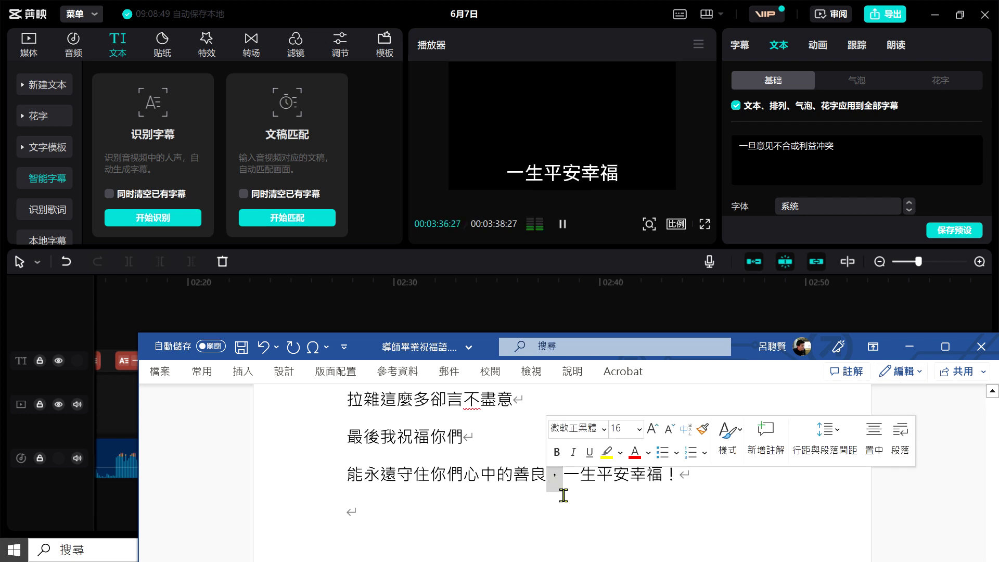
pyautogui.press('Return')
# Check the end of the Word script and pause the audio playback in 剪映
pyautogui.click(574, 309)
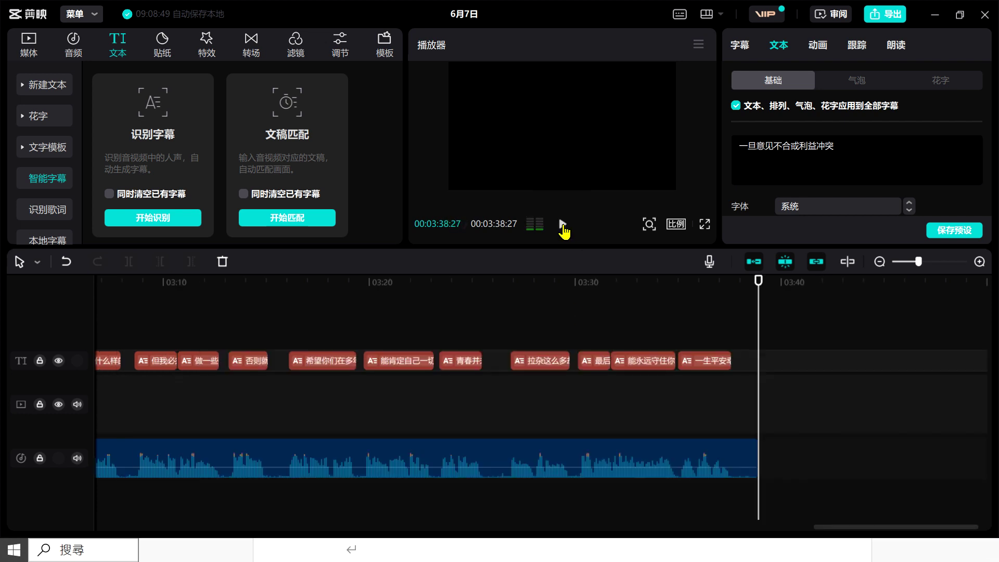
pyautogui.press('space')
pyautogui.click(577, 550)
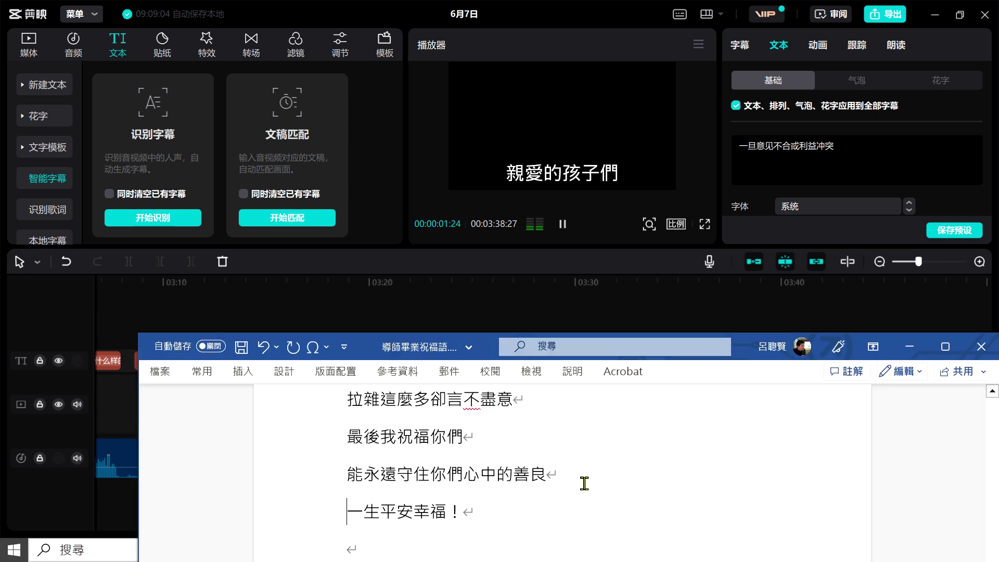
pyautogui.scroll(-3, 512, 479)
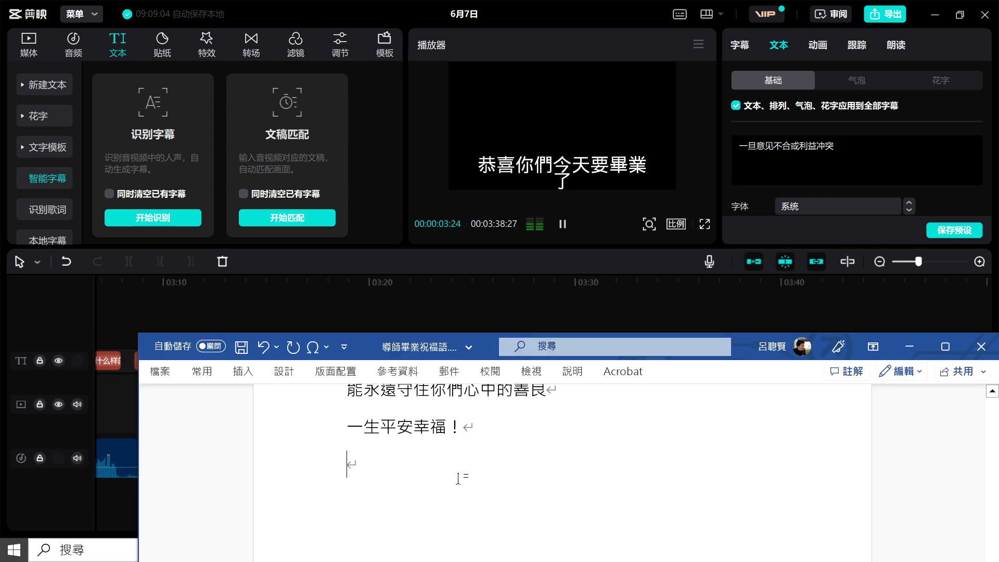
pyautogui.click(564, 225)
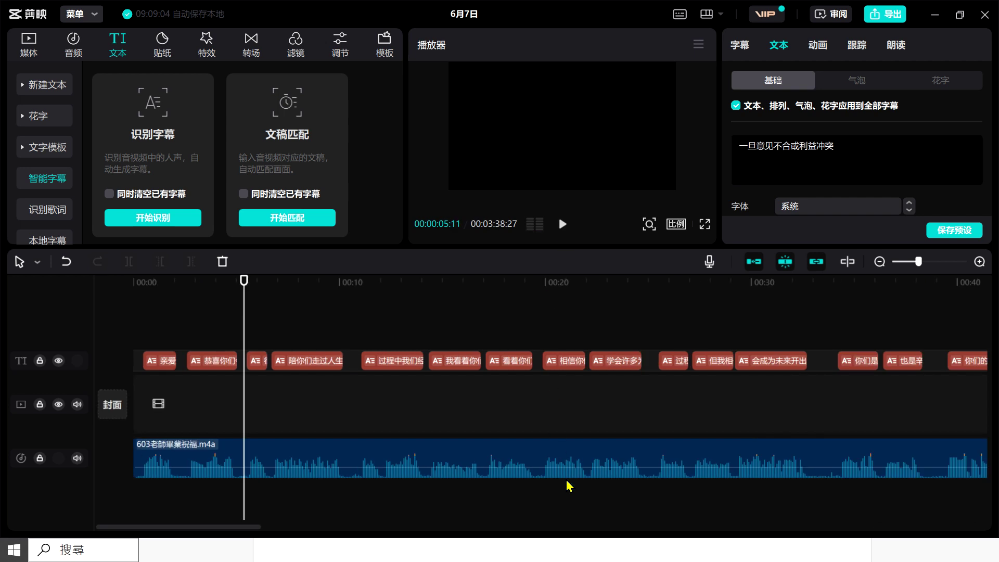
# Move the Word window aside, switch to 剪映 and return the playhead to the start of the timeline
pyautogui.click(550, 544)
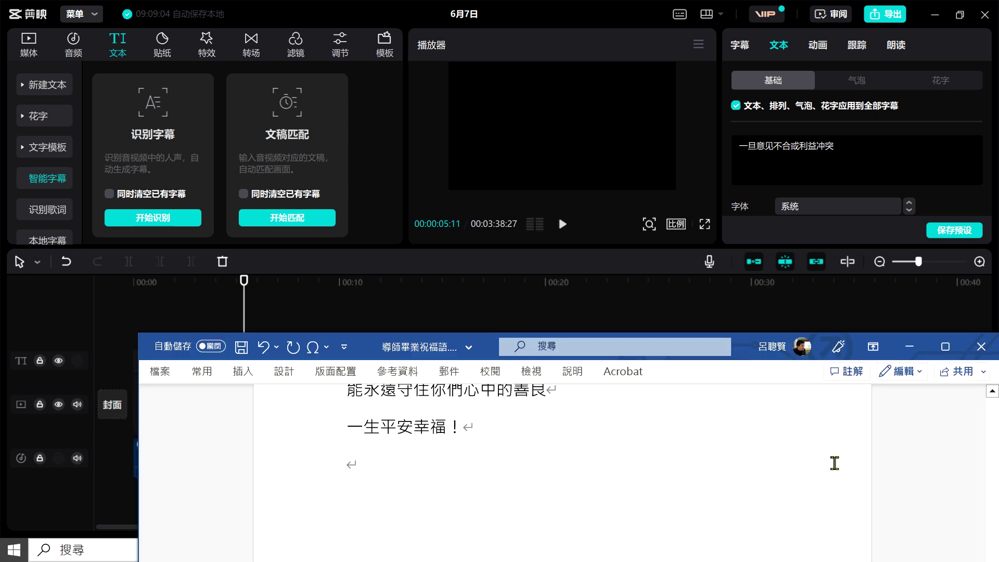
pyautogui.moveTo(489, 346); pyautogui.dragTo(957, 168)
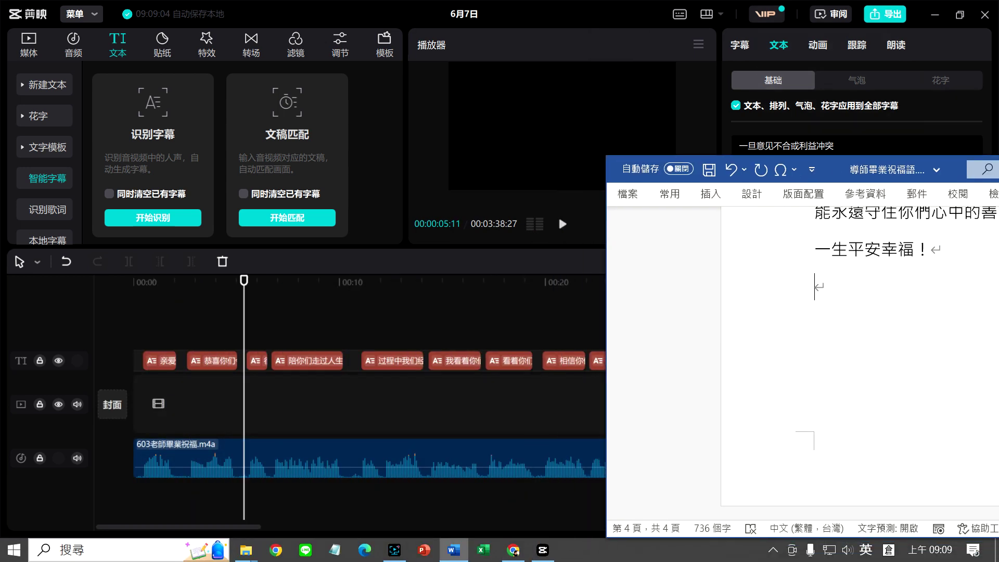
pyautogui.click(557, 214)
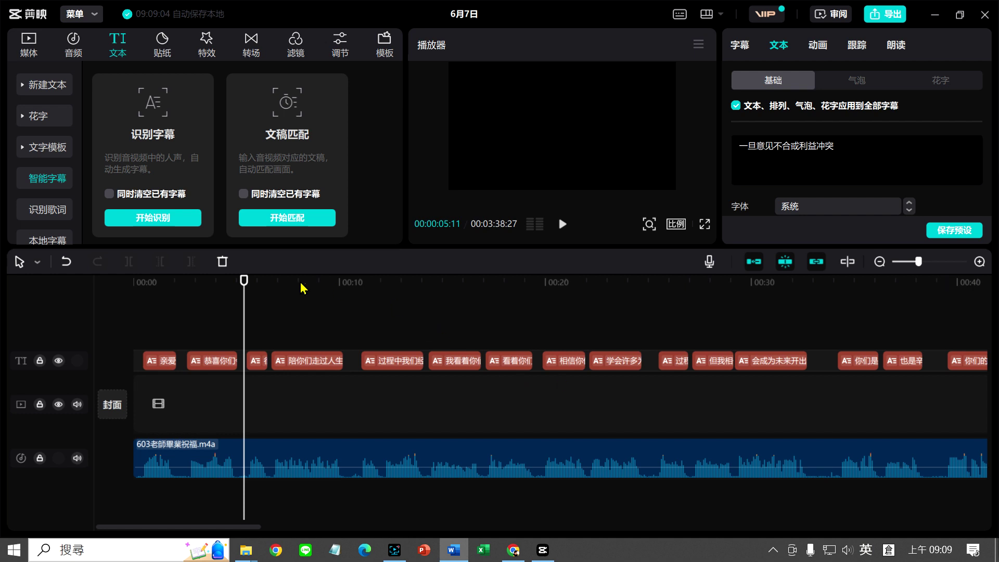
pyautogui.moveTo(245, 284); pyautogui.dragTo(134, 284)
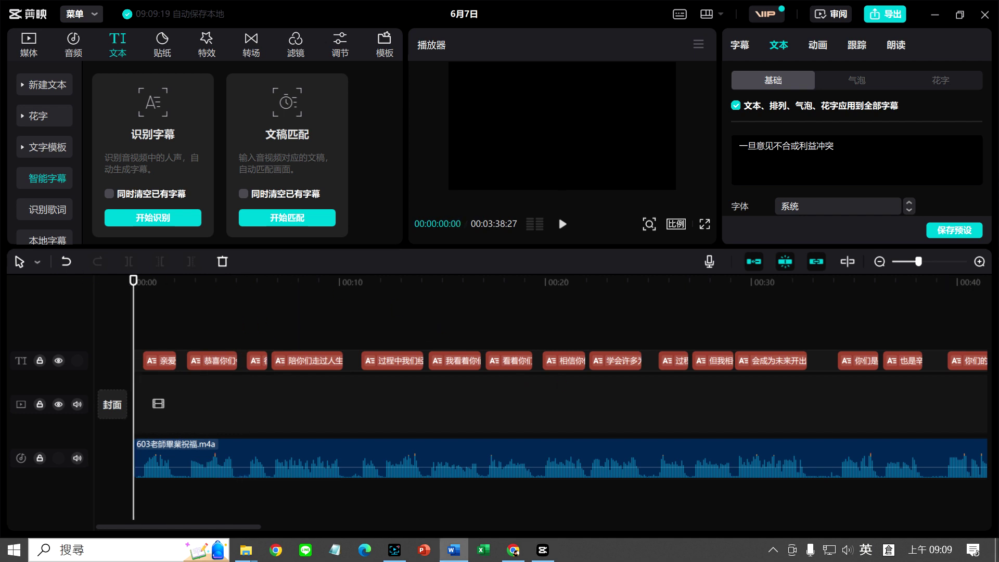
# Switch to Word and copy the entire line-broken script, from 親愛的孩子們 to the end
pyautogui.hotkey('alt', 'Tab')
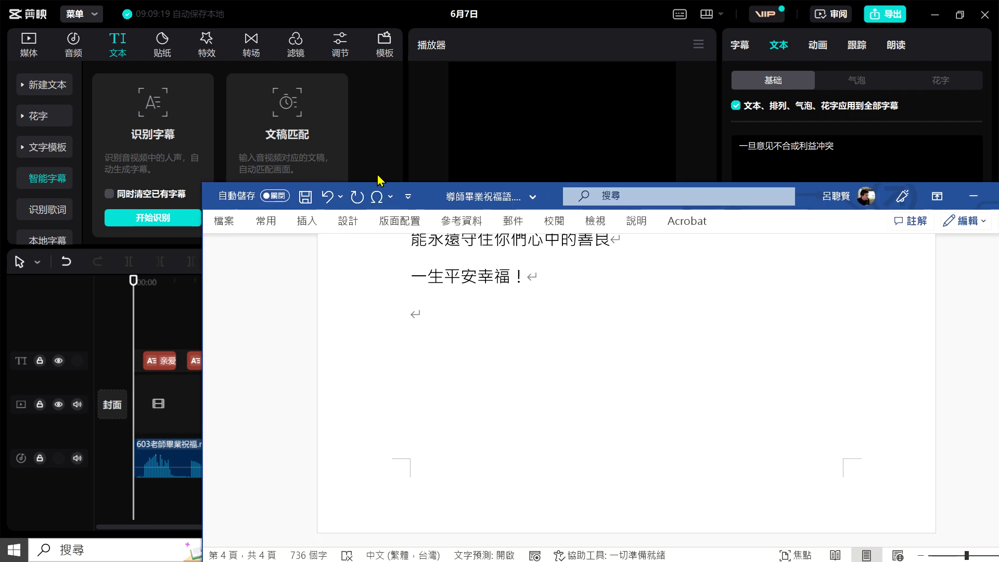
pyautogui.scroll(2, 527, 385)
pyautogui.moveTo(522, 352); pyautogui.dragTo(368, 104)
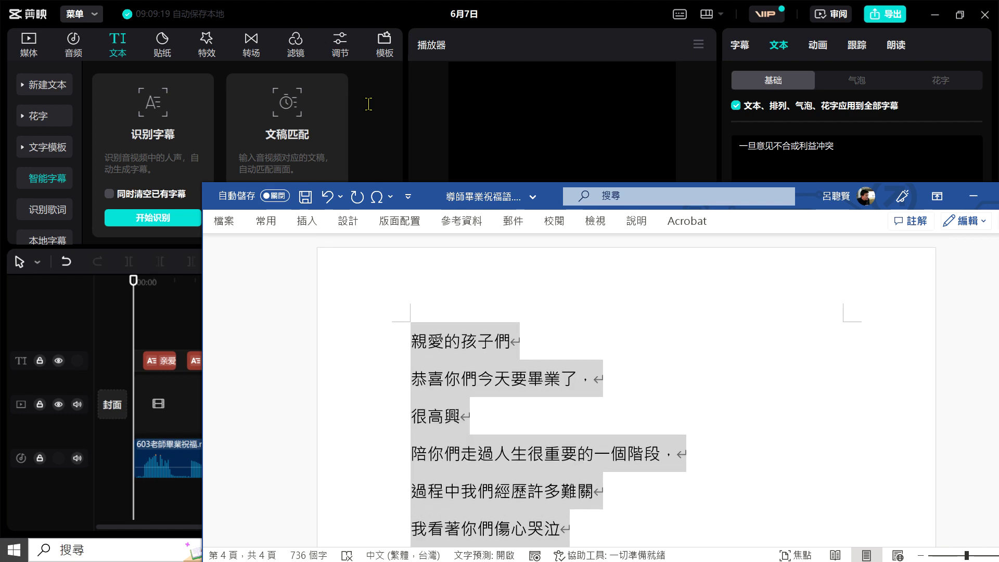
pyautogui.rightClick(474, 344)
pyautogui.click(518, 227)
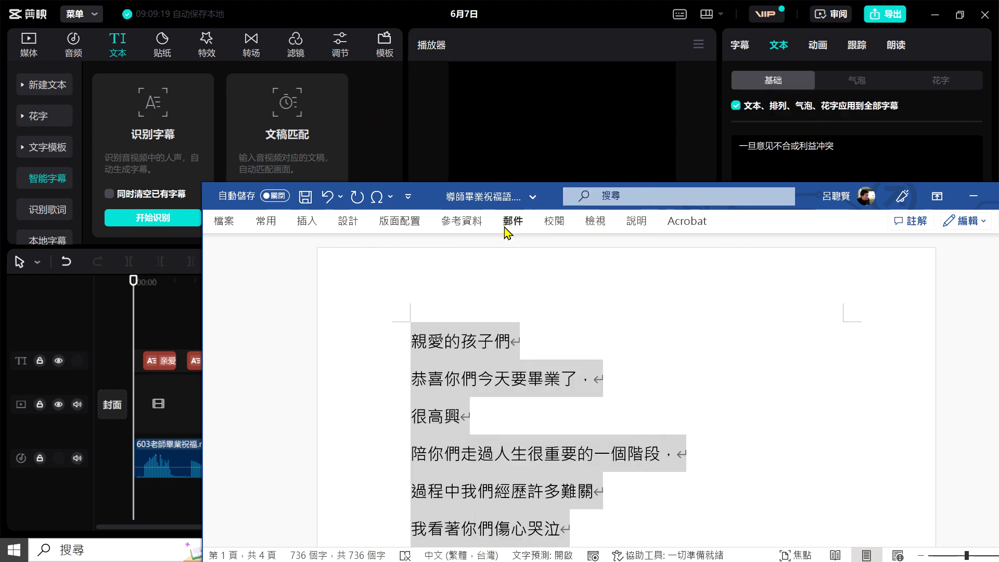
# Switch to 剪映 and run 文稿匹配 with the copied script, with 同时清空已有字幕 enabled
pyautogui.hotkey('alt', 'Tab')
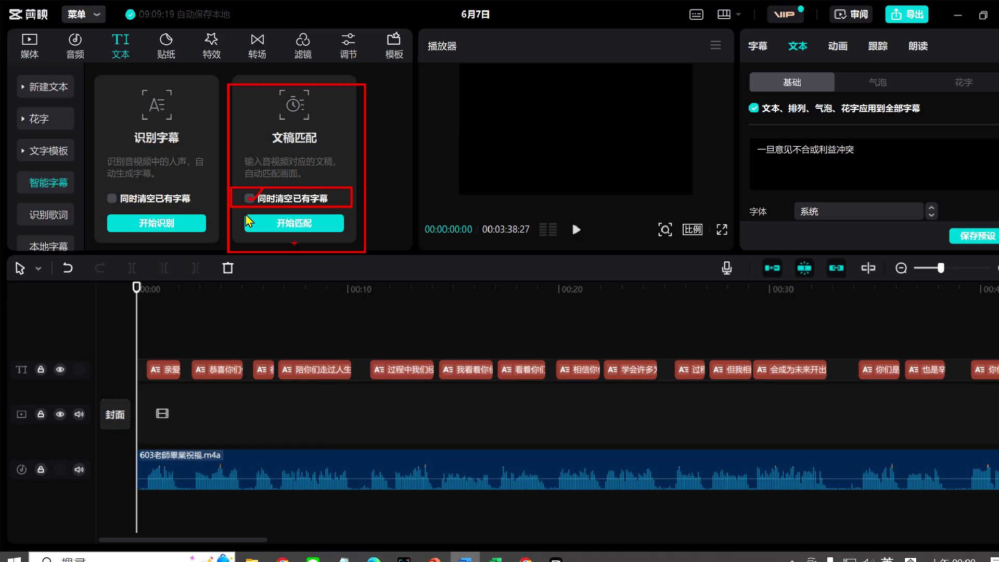
pyautogui.click(436, 335)
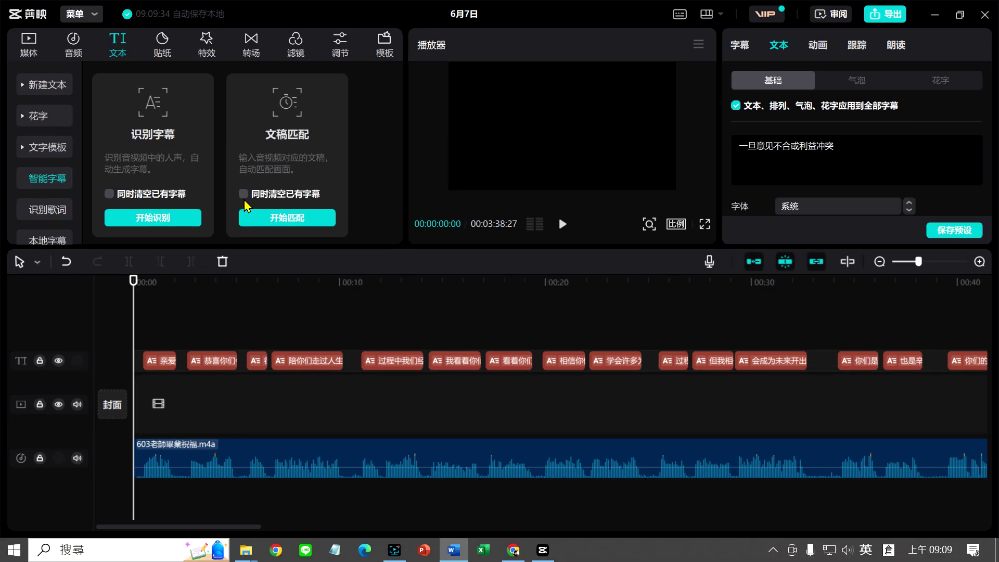
pyautogui.click(274, 219)
pyautogui.hotkey('ctrl', 'v')
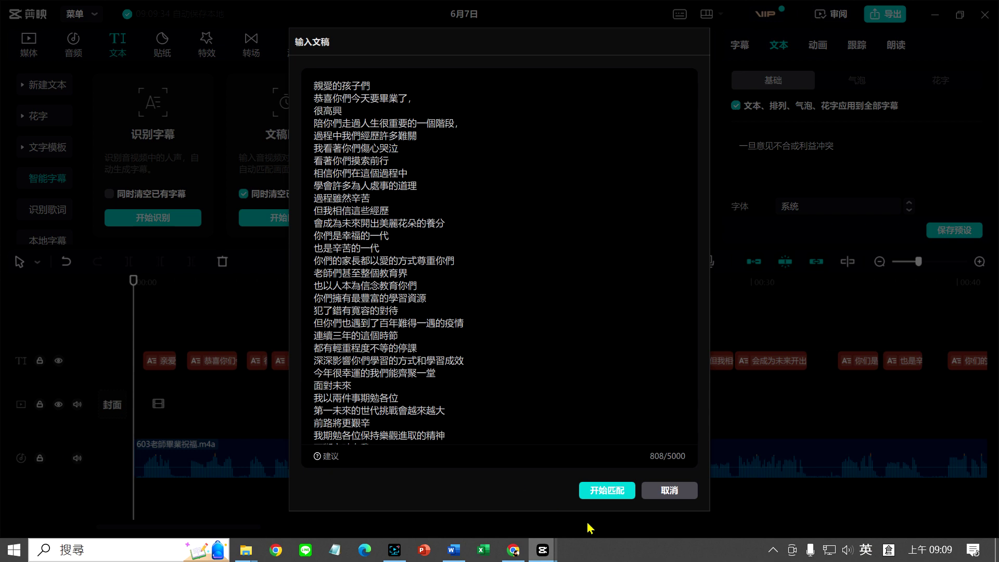
pyautogui.click(607, 491)
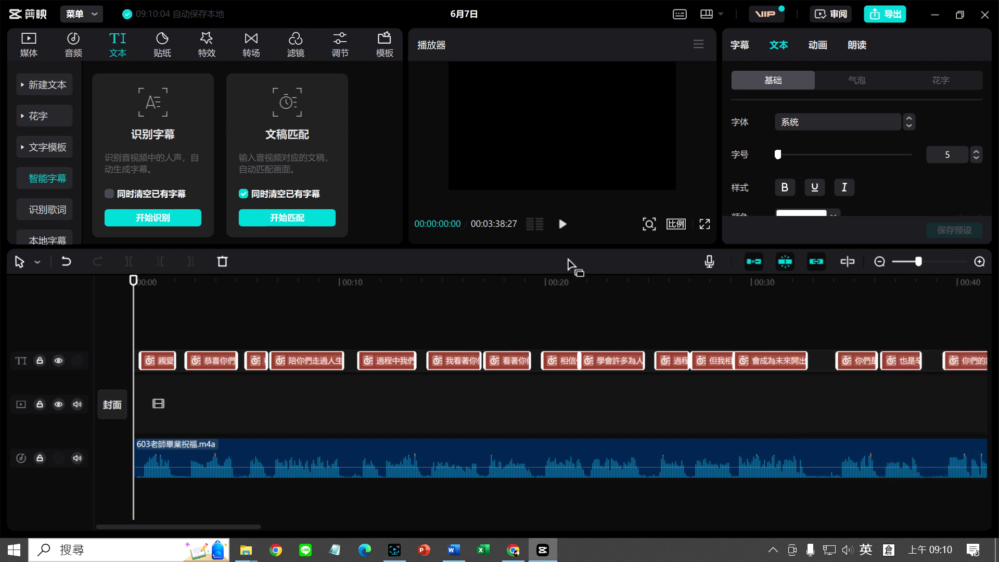
# Enlarge the preview area above the timeline and play the beginning to check the matched subtitles
pyautogui.moveTo(580, 247); pyautogui.dragTo(585, 329)
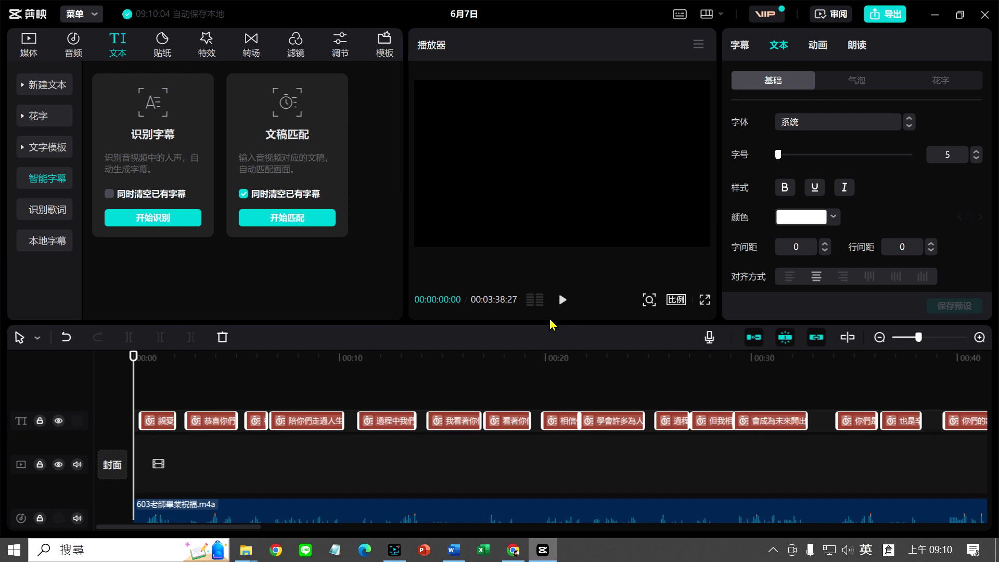
pyautogui.click(561, 300)
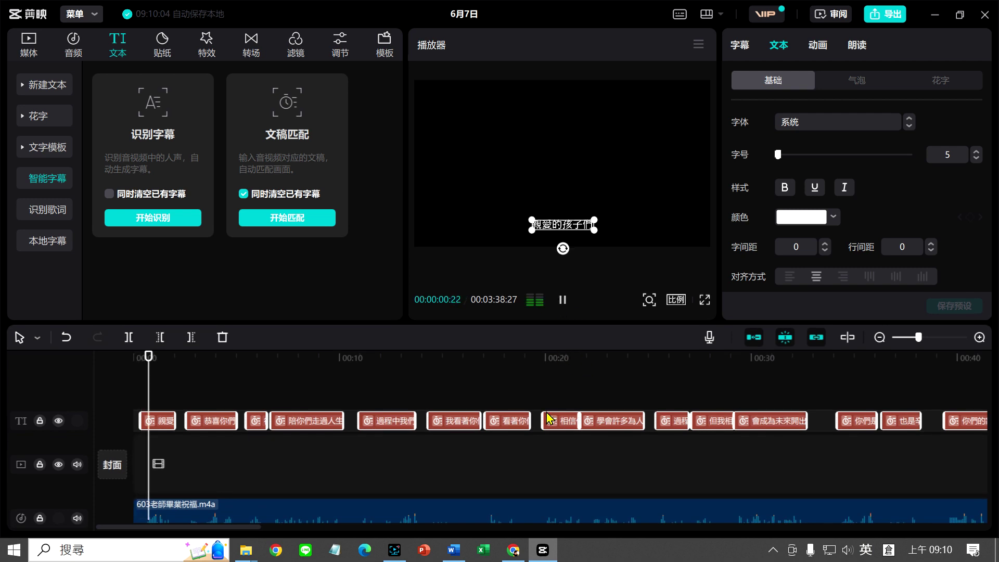
pyautogui.press('space')
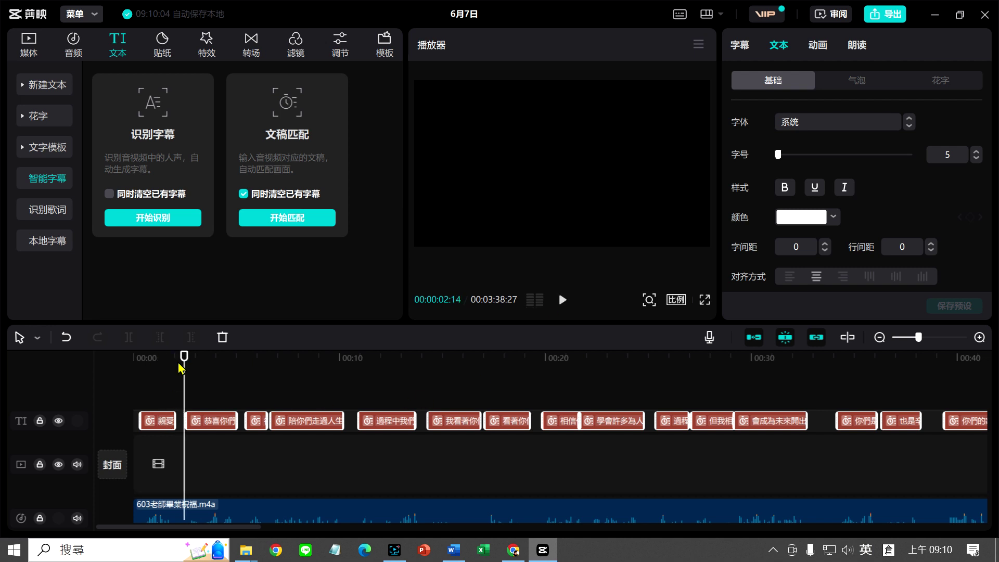
# Move the playhead back onto the first subtitle, 親愛的孩子們, and select only that clip
pyautogui.moveTo(184, 357); pyautogui.dragTo(149, 356)
pyautogui.click(157, 420)
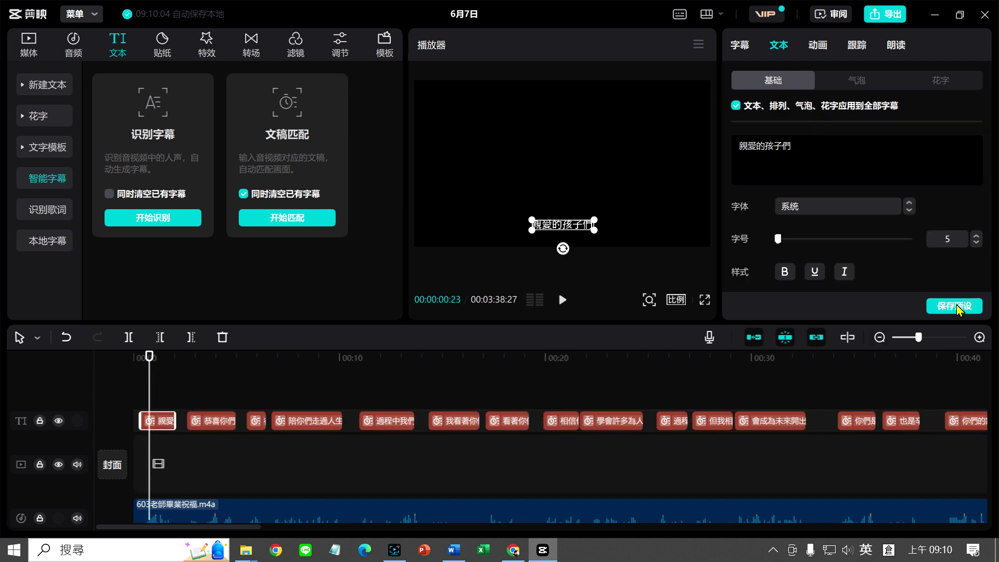
# Enlarge the text of all subtitles to font size 14
pyautogui.click(974, 235)
pyautogui.click(975, 235)
pyautogui.click(974, 236)
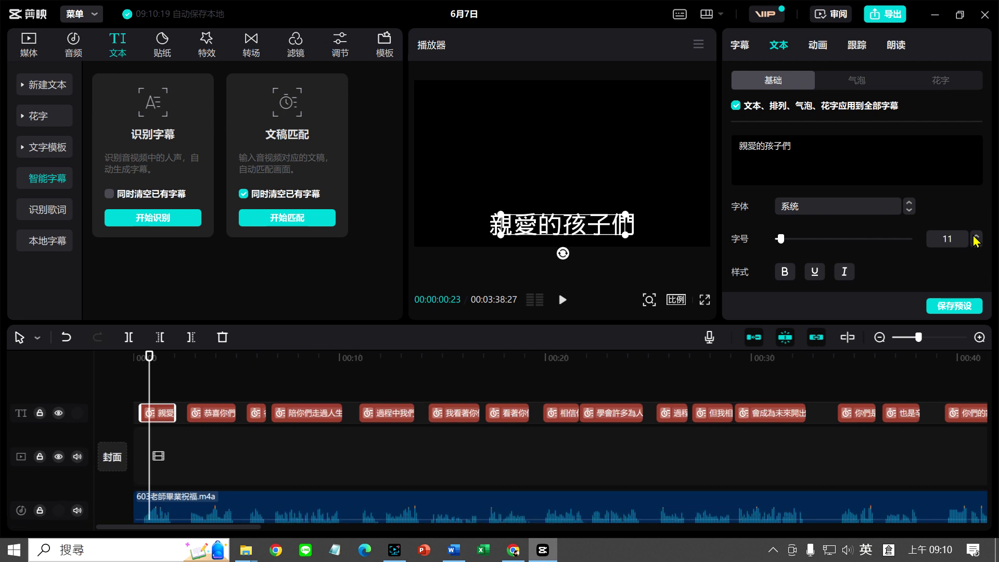
pyautogui.click(974, 235)
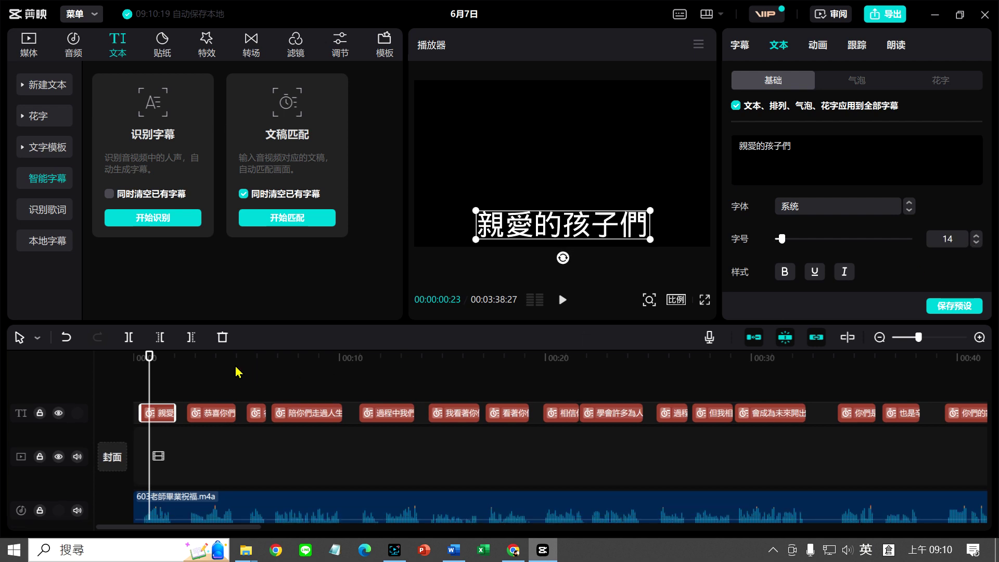
# Return the playhead to the start of the first subtitle and play the opening lines to check the text size
pyautogui.moveTo(151, 357)
pyautogui.mouseDown()
pyautogui.moveTo(290, 358)
pyautogui.moveTo(141, 356)
pyautogui.mouseUp()
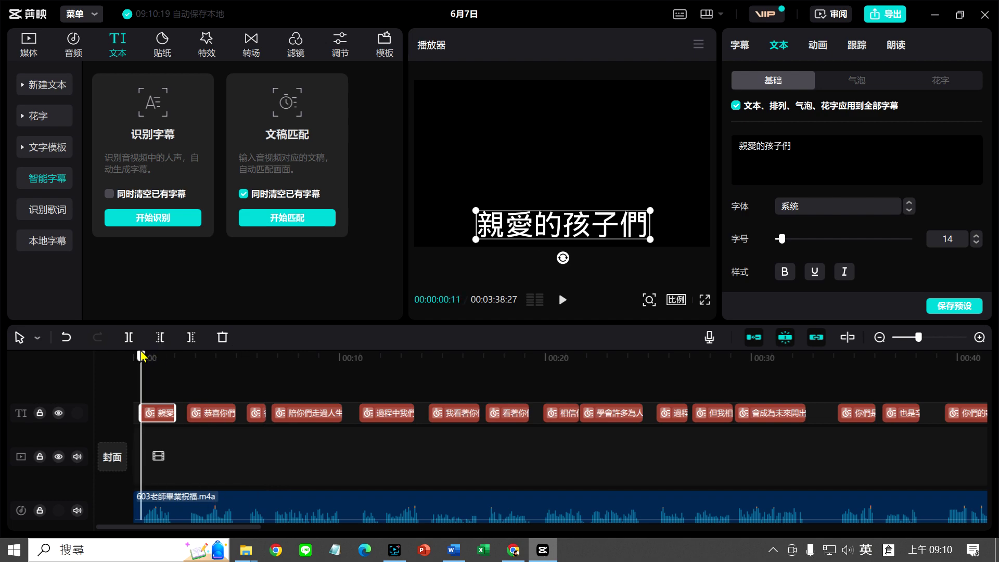
pyautogui.click(454, 550)
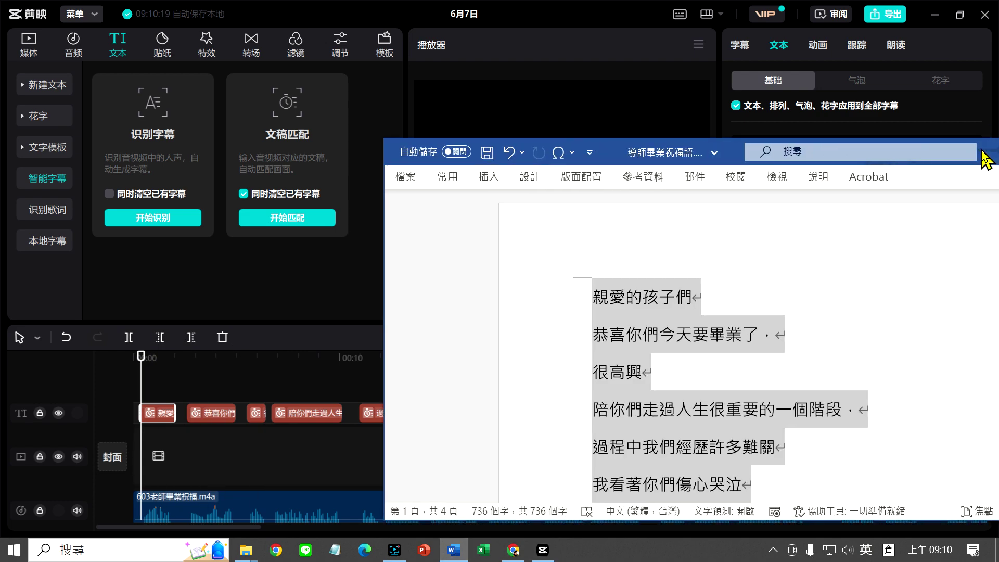
pyautogui.click(453, 550)
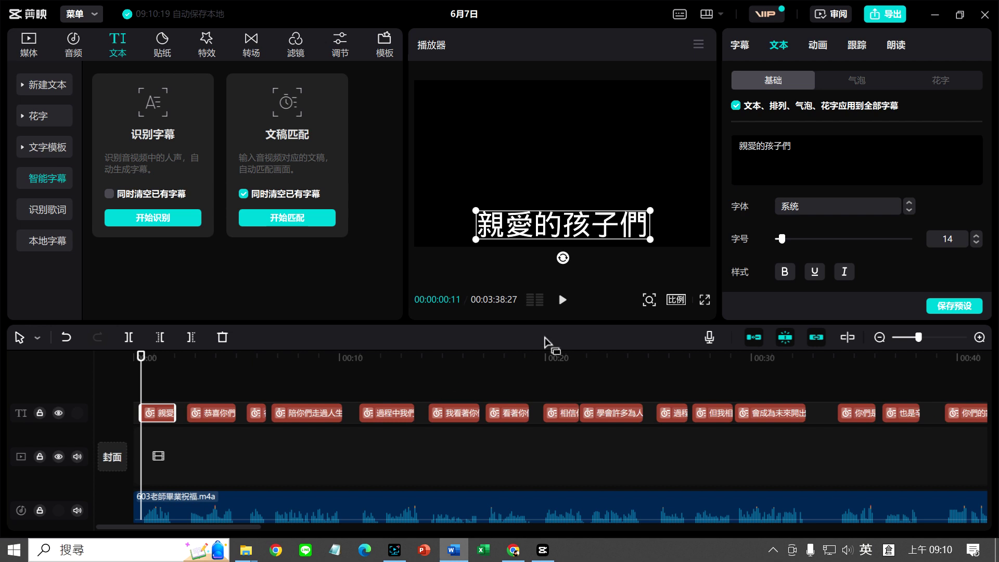
pyautogui.click(562, 300)
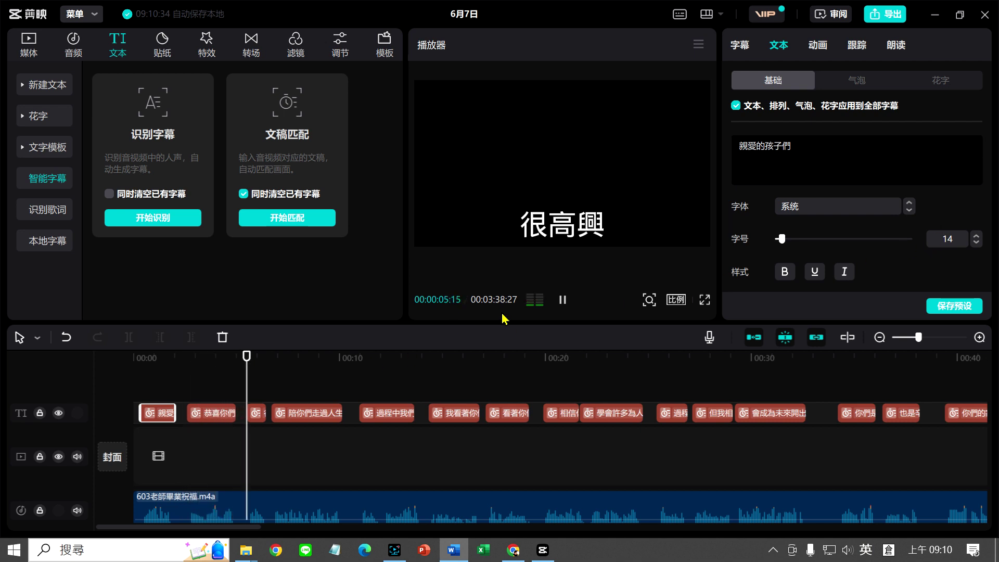
pyautogui.click(563, 299)
# Set the font size of all subtitles to 10
pyautogui.click(977, 242)
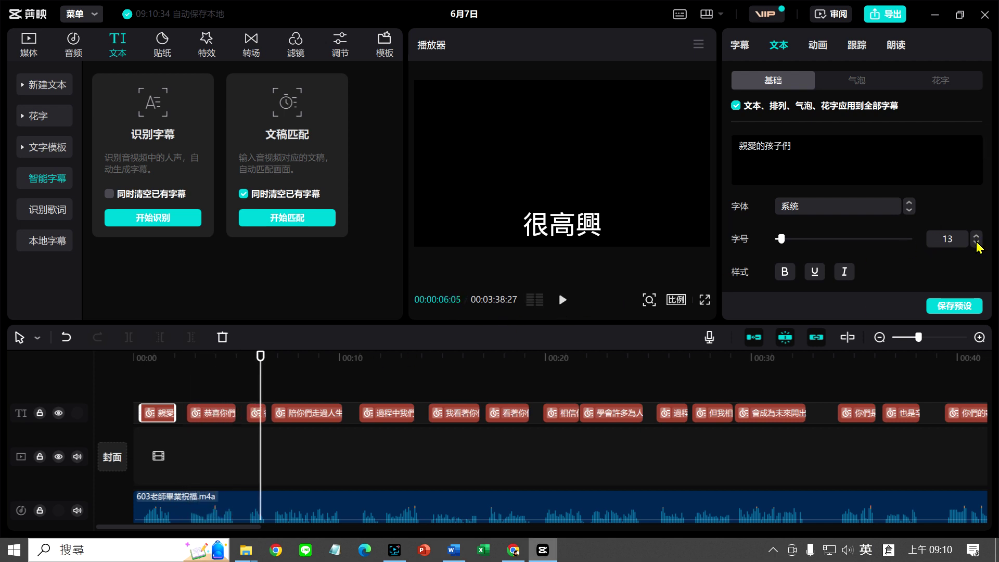
pyautogui.click(977, 243)
pyautogui.click(977, 242)
pyautogui.click(977, 242)
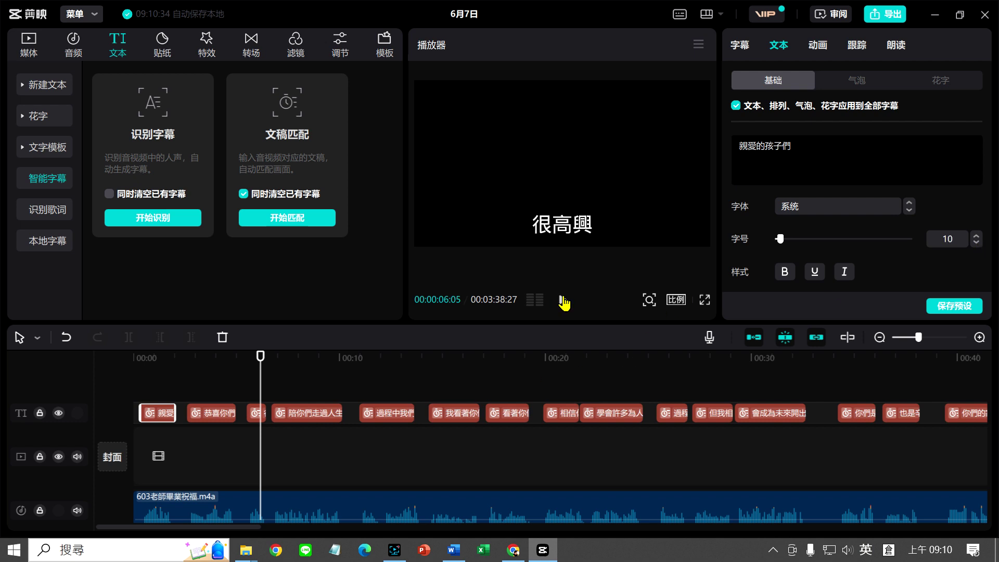
# Play on through the recording and check the subtitles against the audio up to the line 演員兼製作人威爾莫爾說
pyautogui.click(562, 300)
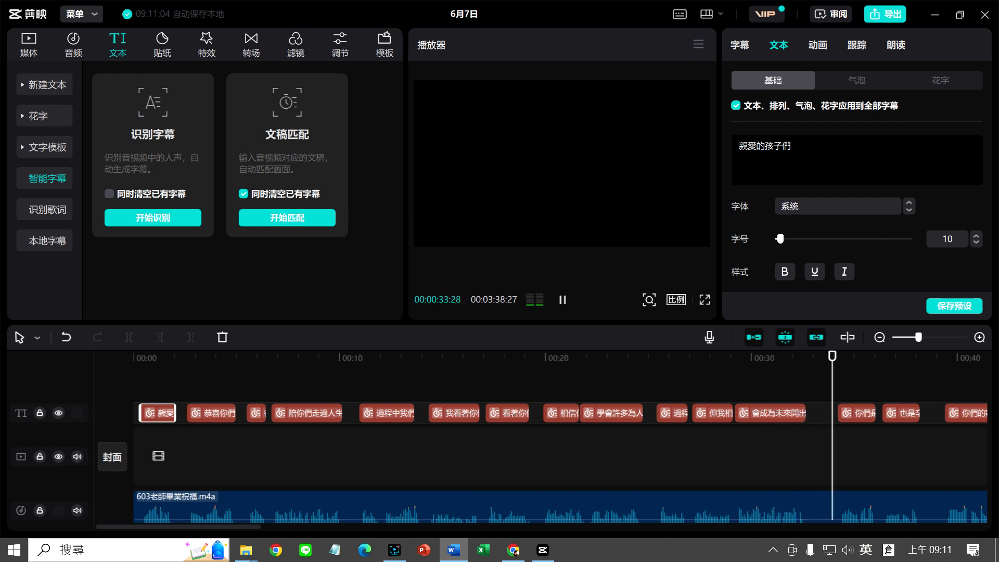
pyautogui.moveTo(250, 529); pyautogui.dragTo(379, 520)
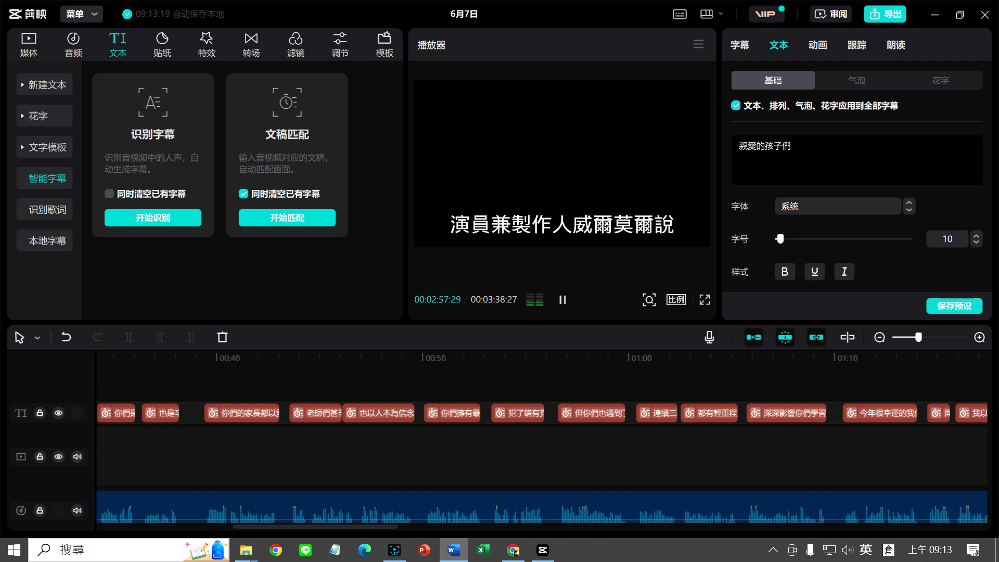
pyautogui.click(563, 300)
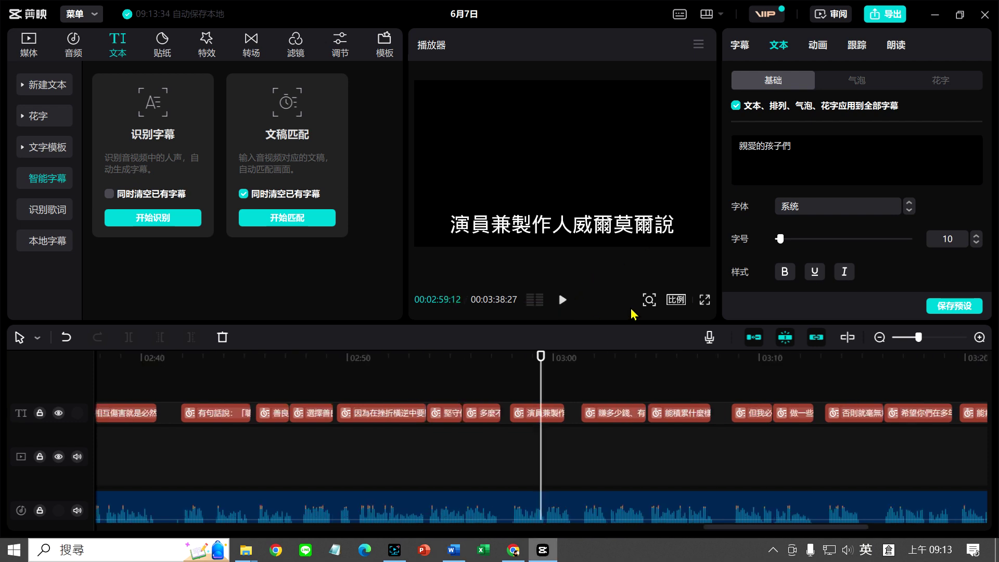
# Move 是 from the end of the subtitle 堅守做人的原則是 to the start of the following one, making it 是多麼不容易的一件事
pyautogui.moveTo(541, 355); pyautogui.dragTo(447, 356)
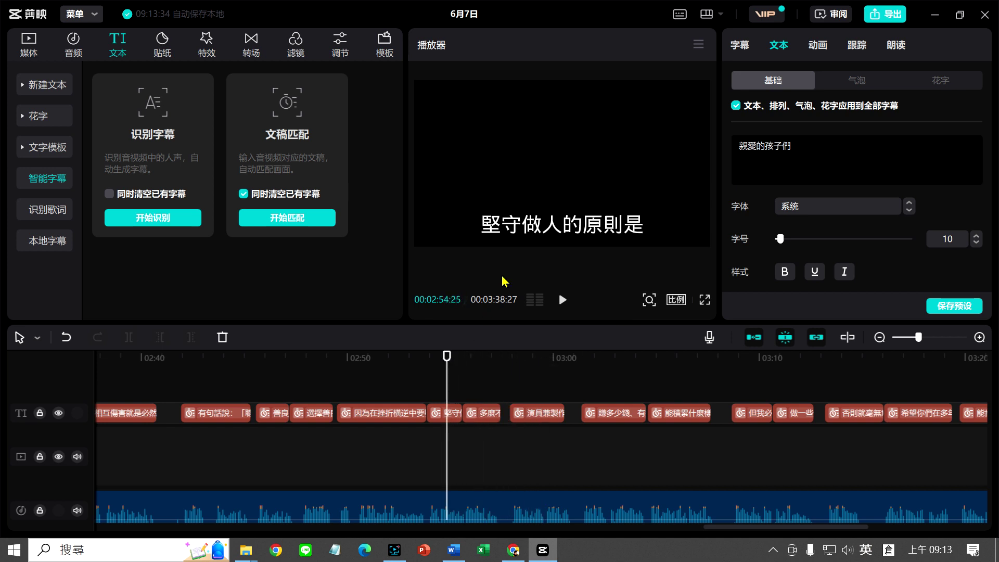
pyautogui.click(451, 413)
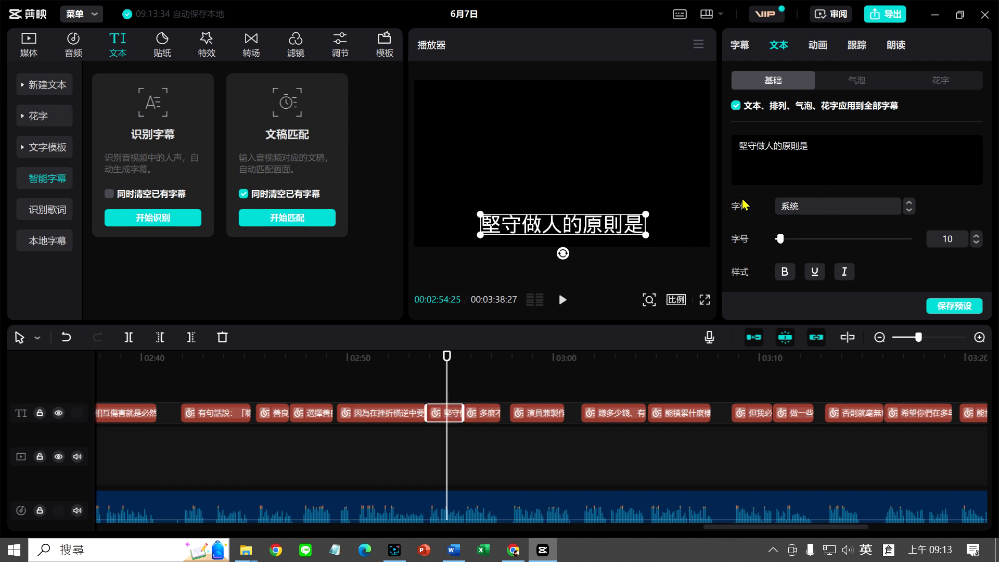
pyautogui.click(809, 151)
pyautogui.press('BackSpace')
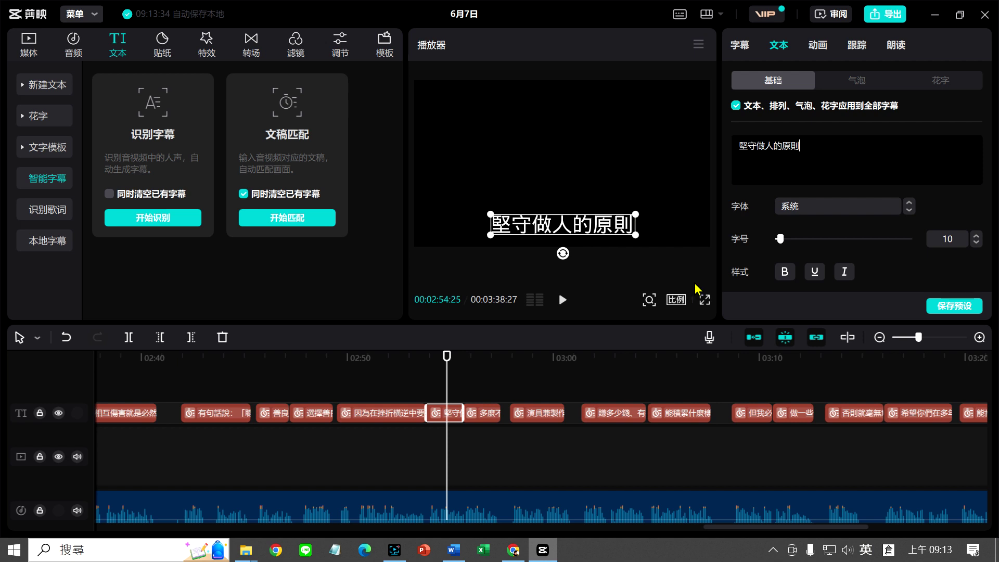
pyautogui.click(495, 420)
pyautogui.click(738, 146)
pyautogui.write('是多麼不容易的一件事')
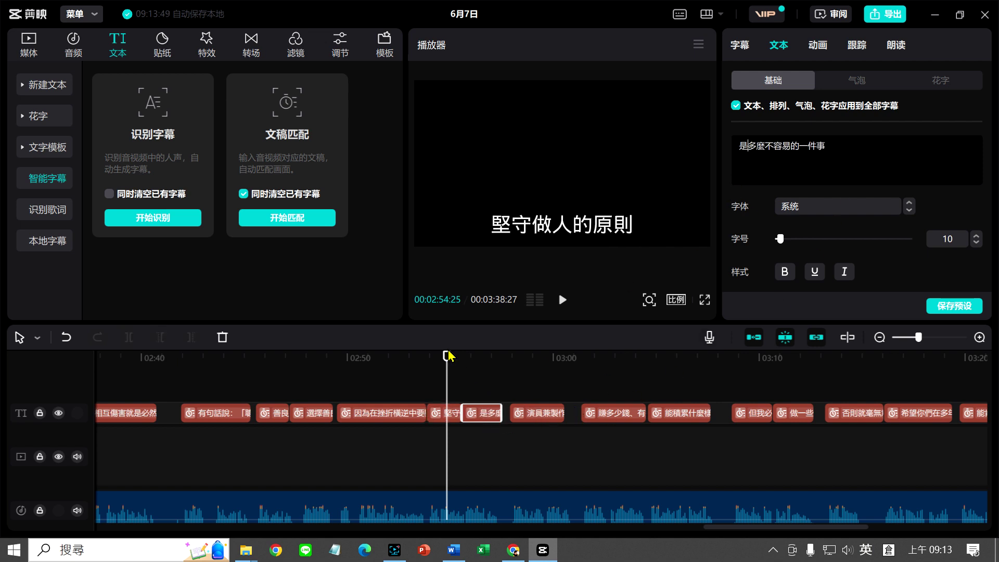
# Replay and compare the two neighbouring subtitles 堅守做人的原則 and 是多麼不容易的一件事 to check their line split
pyautogui.moveTo(447, 355); pyautogui.dragTo(436, 362)
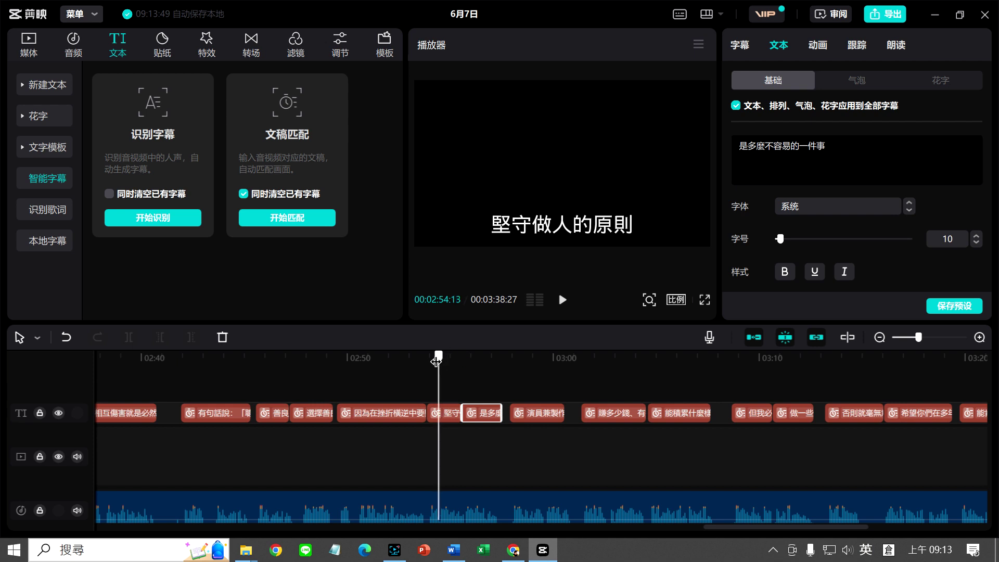
pyautogui.click(563, 304)
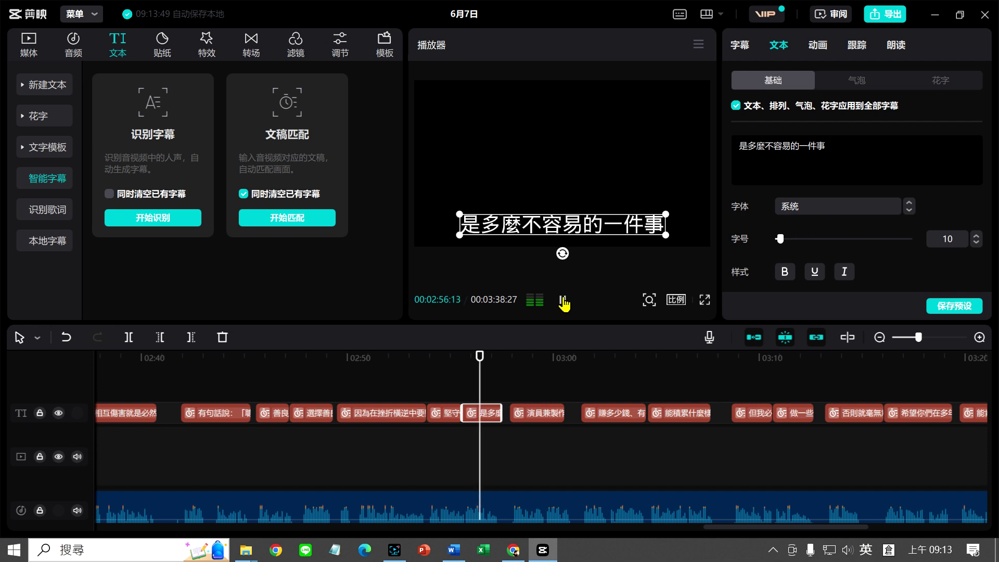
pyautogui.click(563, 301)
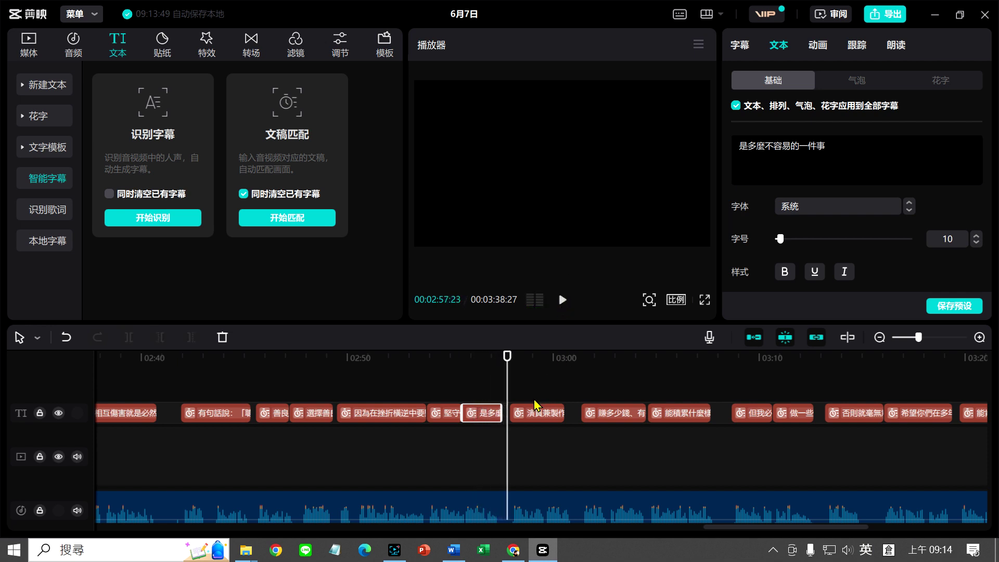
pyautogui.click(447, 414)
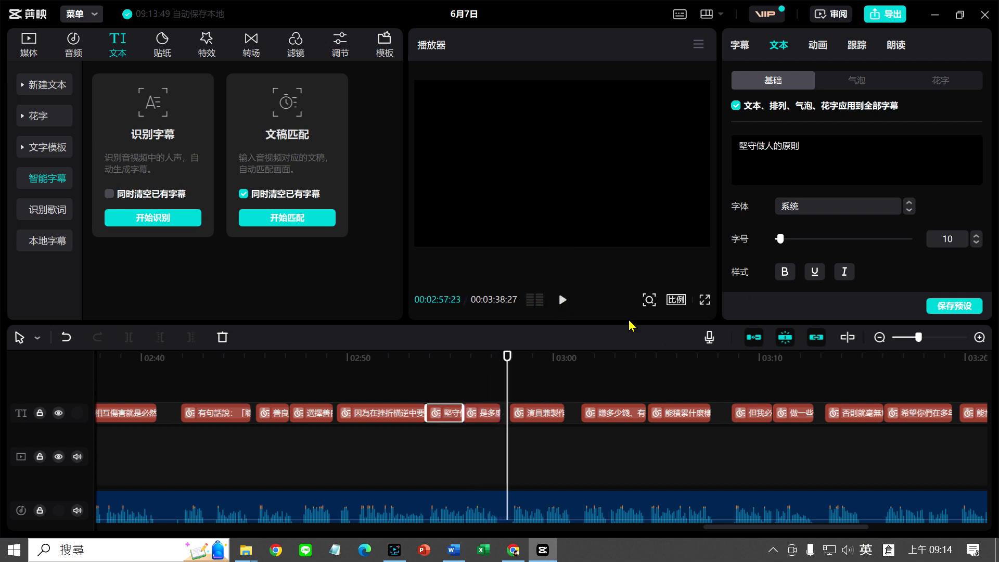
pyautogui.click(488, 414)
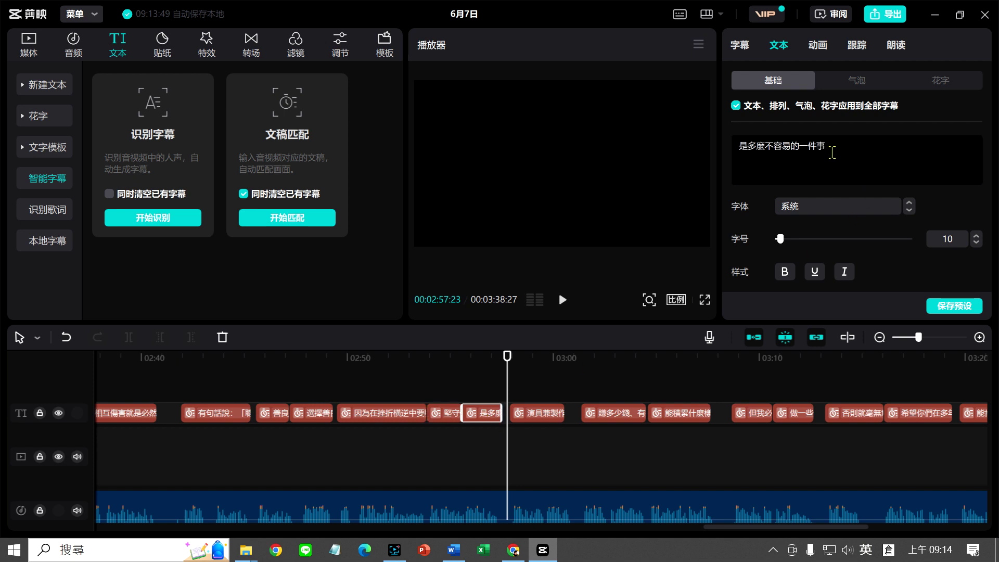
pyautogui.click(445, 414)
pyautogui.moveTo(506, 358); pyautogui.dragTo(475, 358)
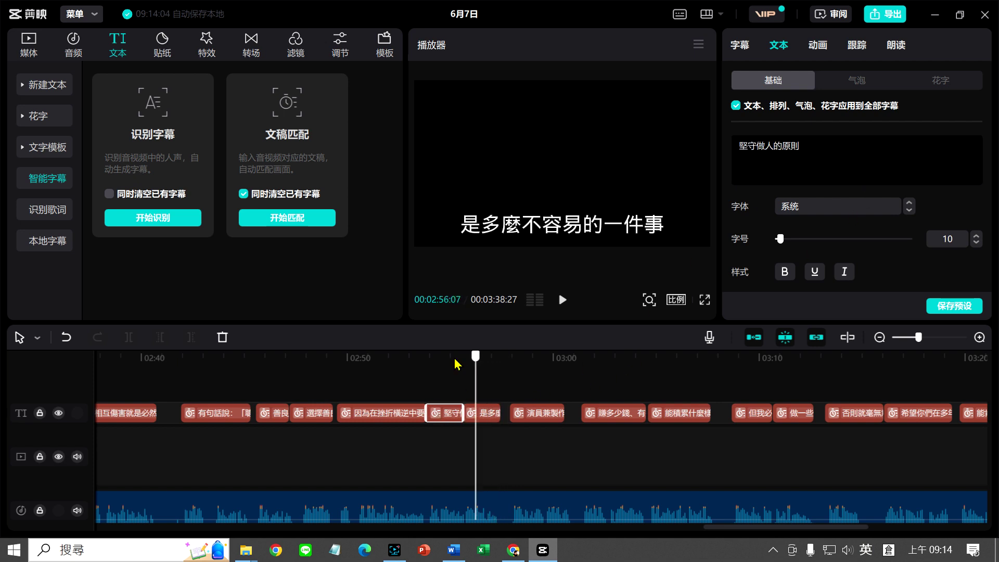
pyautogui.click(445, 360)
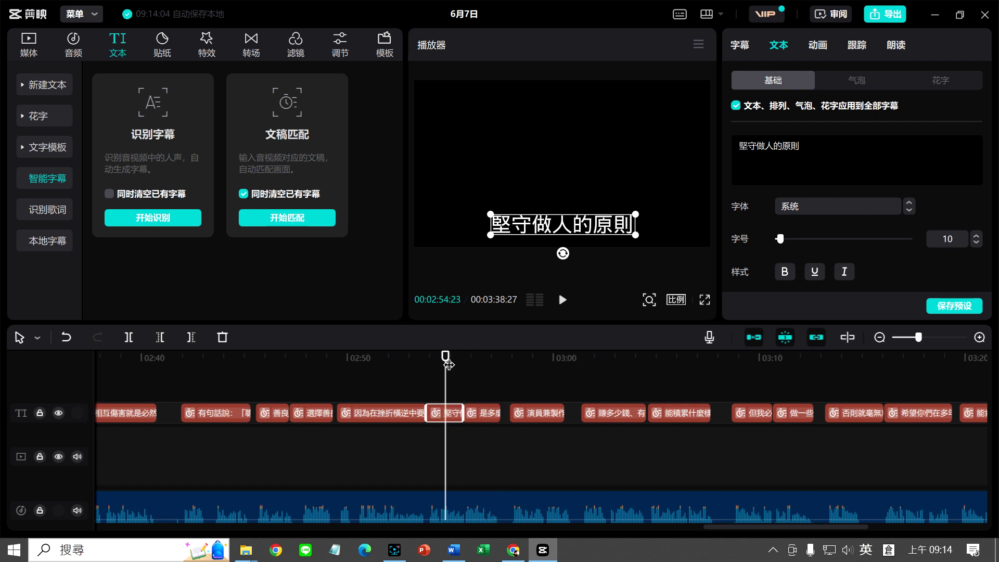
pyautogui.moveTo(447, 359); pyautogui.dragTo(488, 358)
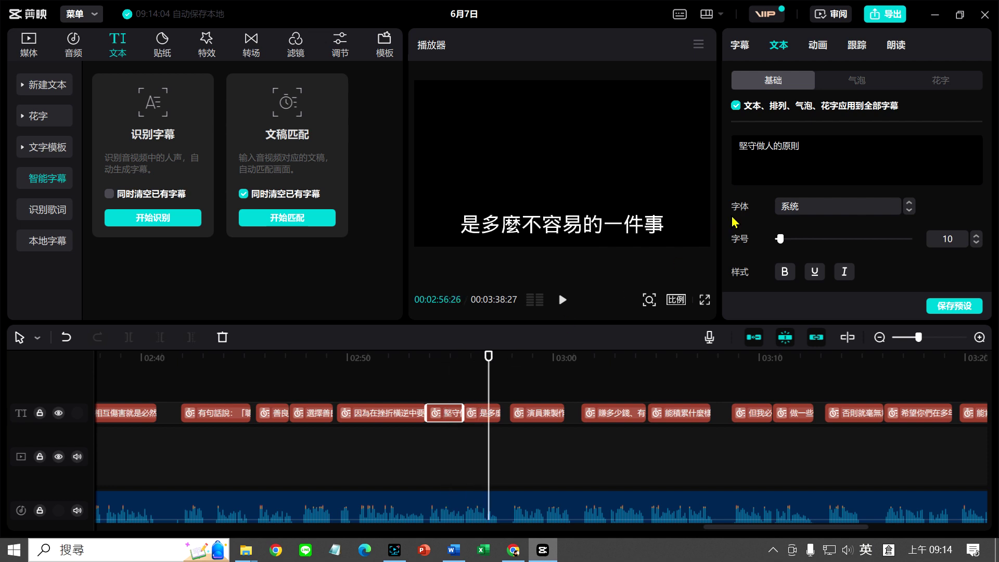
pyautogui.click(487, 356)
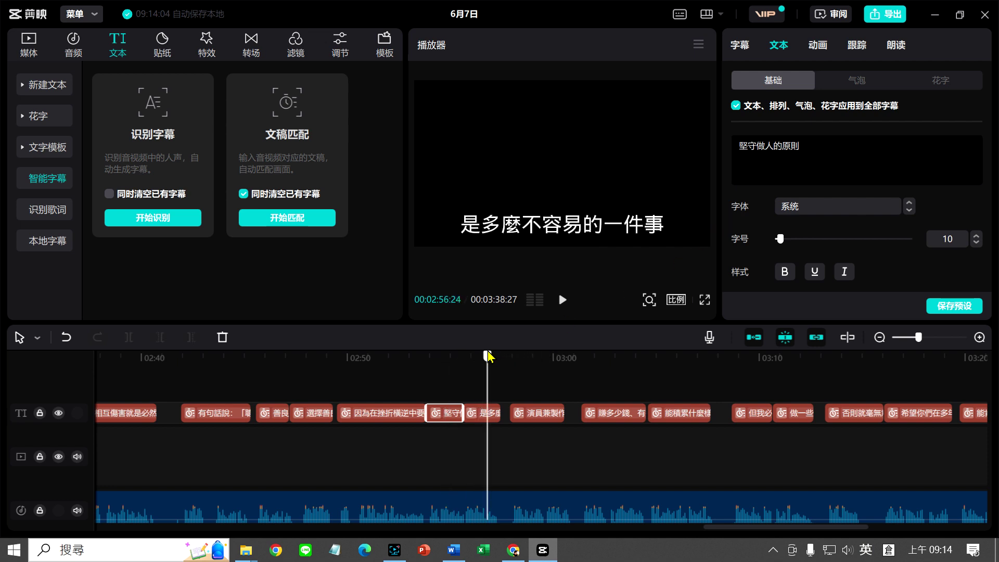
# Play on from just before 演員兼製作人威爾莫爾說 to check the subtitles up to 能永遠守住你們心中的善良
pyautogui.moveTo(488, 356); pyautogui.dragTo(509, 357)
pyautogui.click(562, 300)
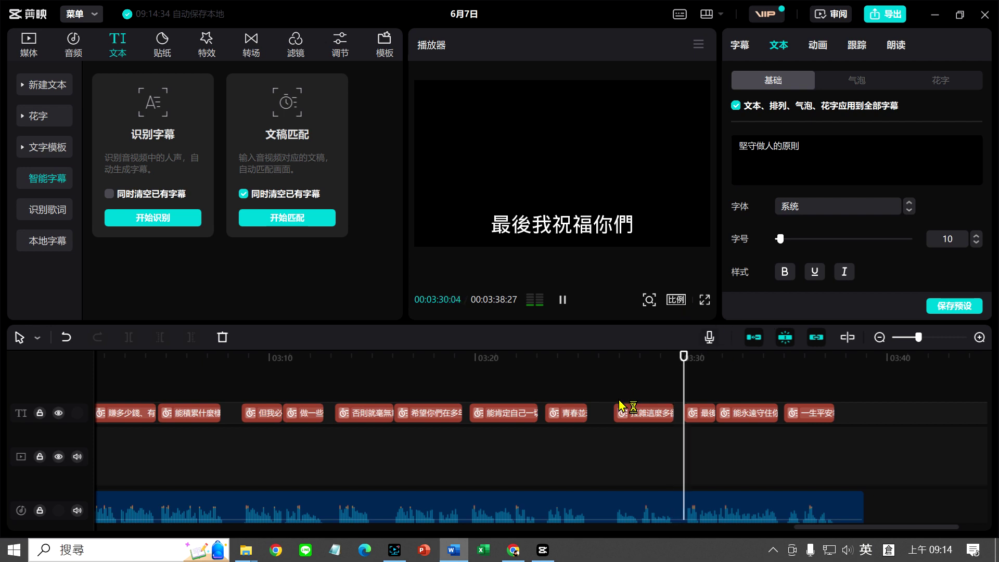
pyautogui.click(563, 300)
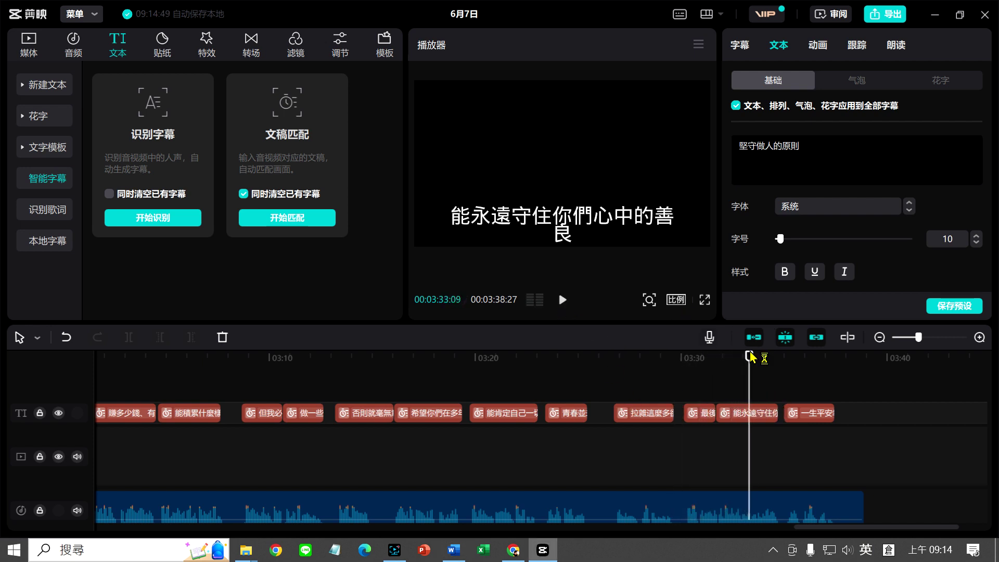
# Insert a space between 拉雜這麼多 and 卻言不盡意 in that subtitle, and play the remaining lines to check them
pyautogui.moveTo(749, 357); pyautogui.dragTo(629, 358)
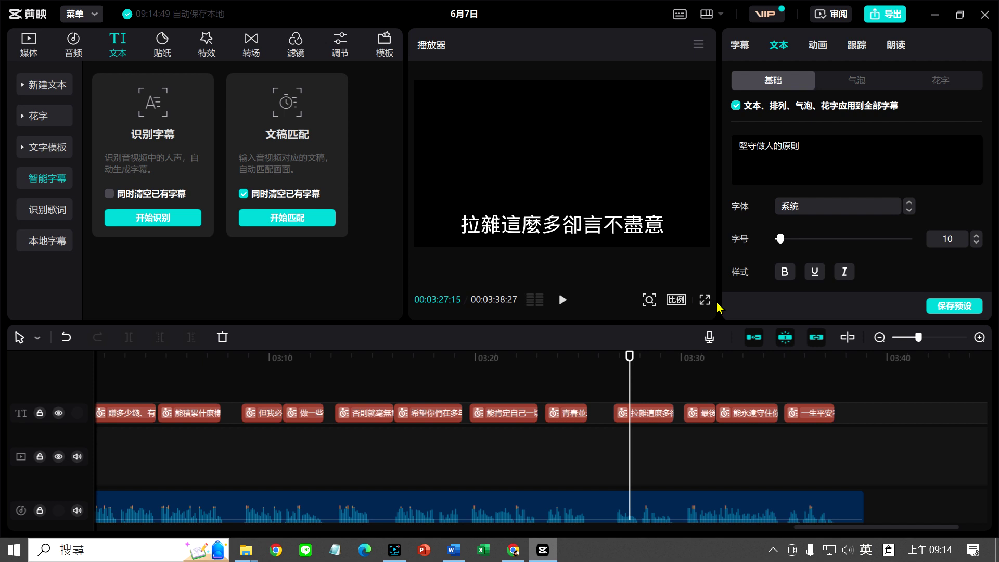
pyautogui.click(656, 416)
pyautogui.click(784, 147)
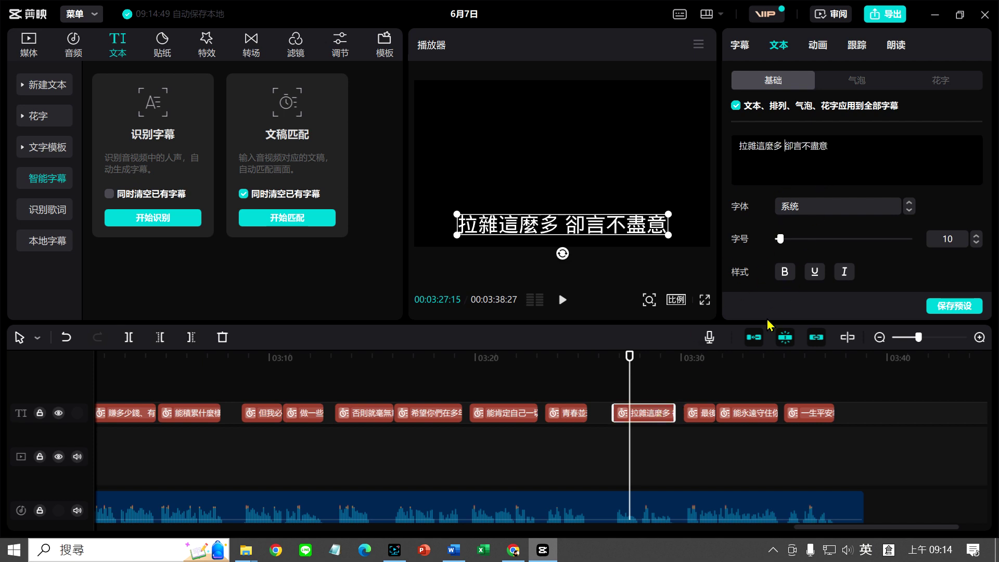
pyautogui.click(562, 300)
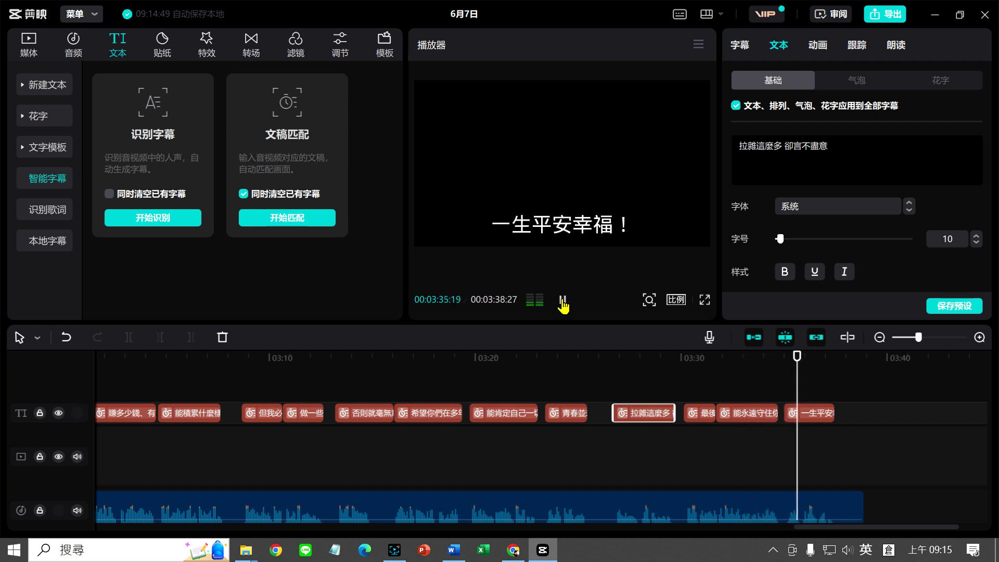
pyautogui.click(563, 299)
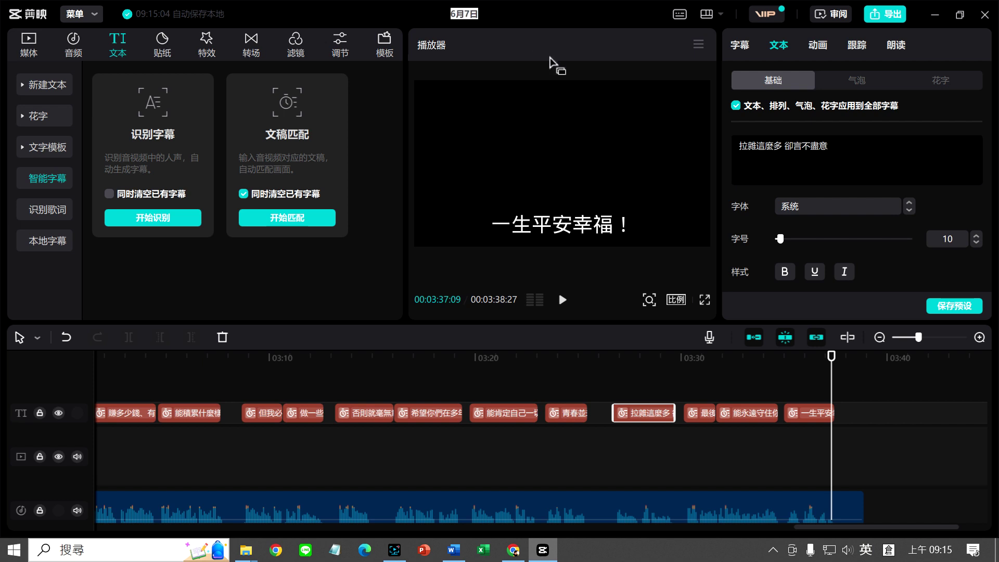
# Rename the project as 六年3班導師祝福
pyautogui.press('shift')
pyautogui.write('六')
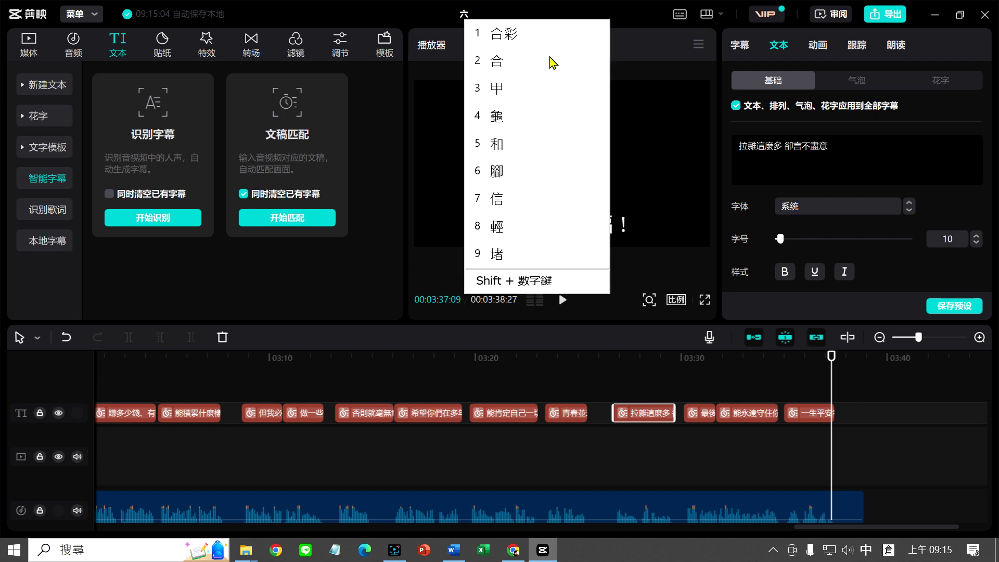
pyautogui.write('年3班')
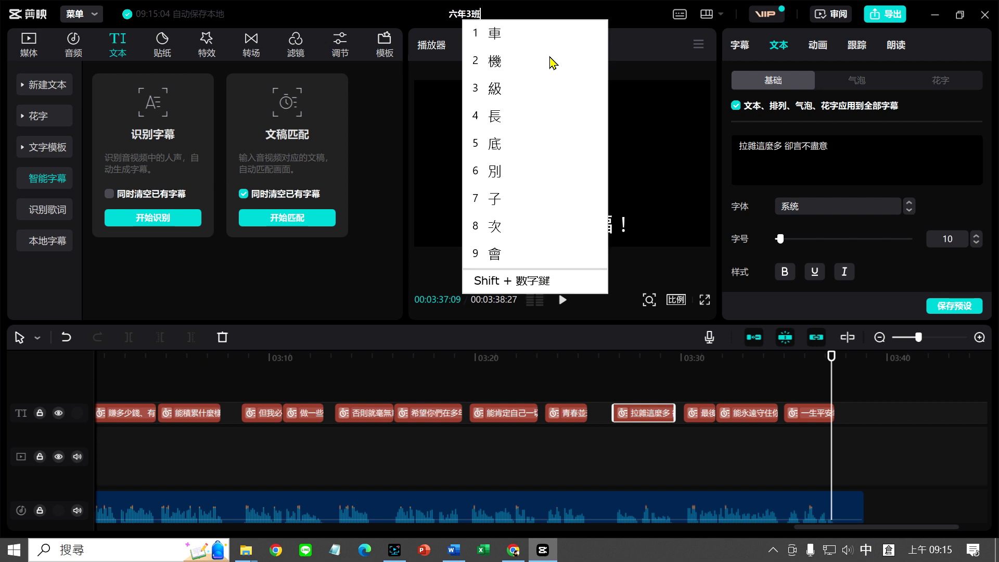
pyautogui.write('田')
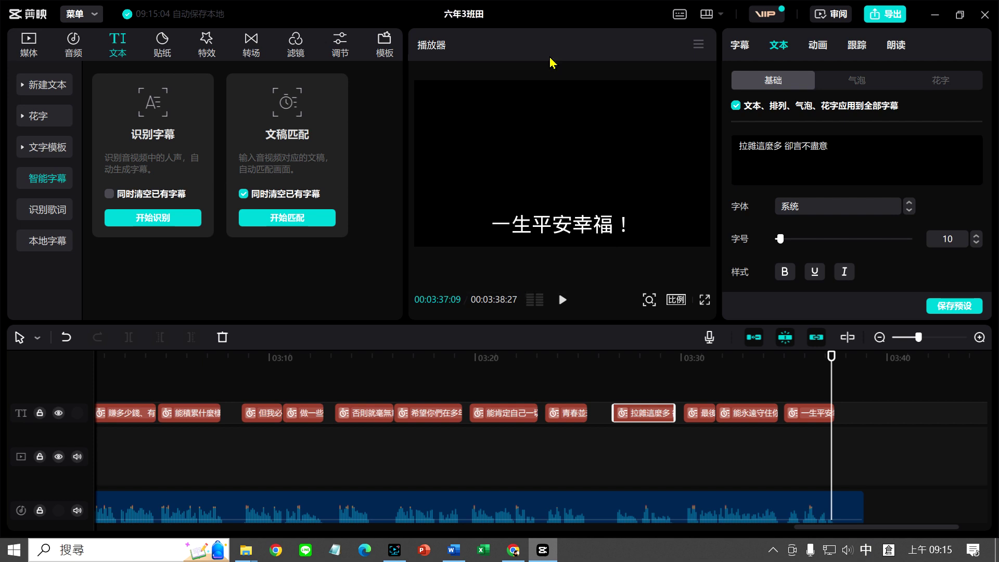
pyautogui.press('BackSpace')
pyautogui.write('導師')
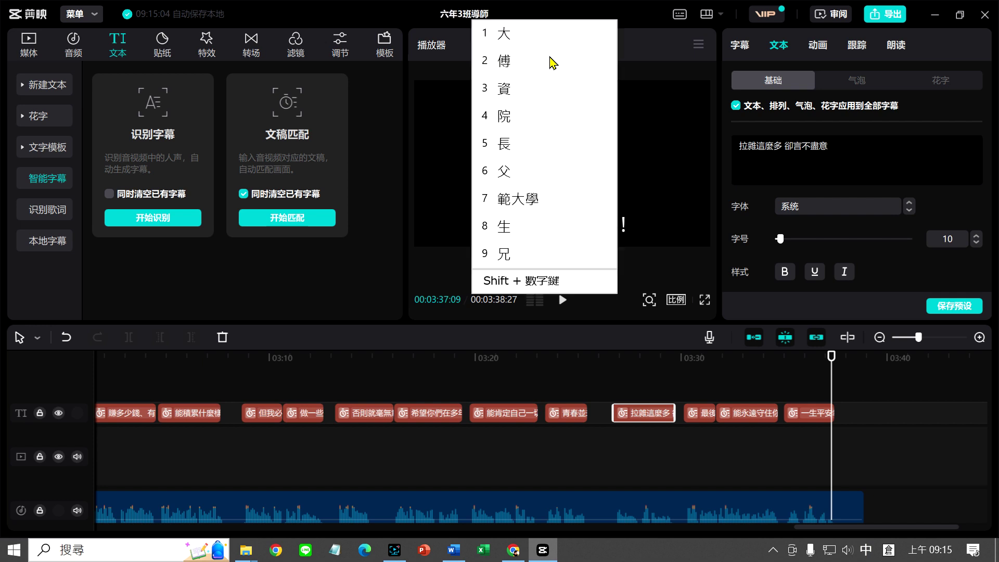
pyautogui.write('祝福')
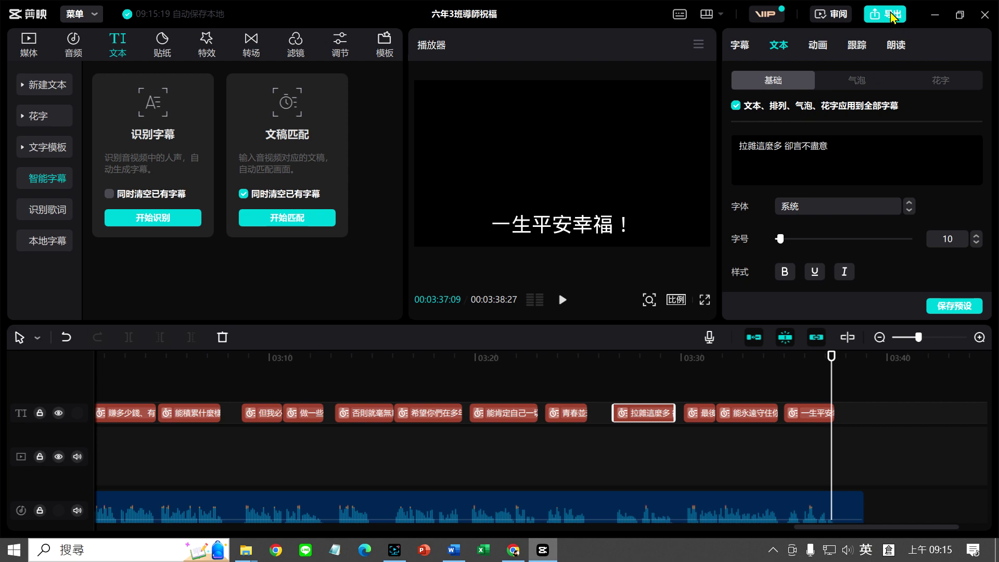
# Open the export settings for the 六年3班導師祝福 project
pyautogui.click(892, 15)
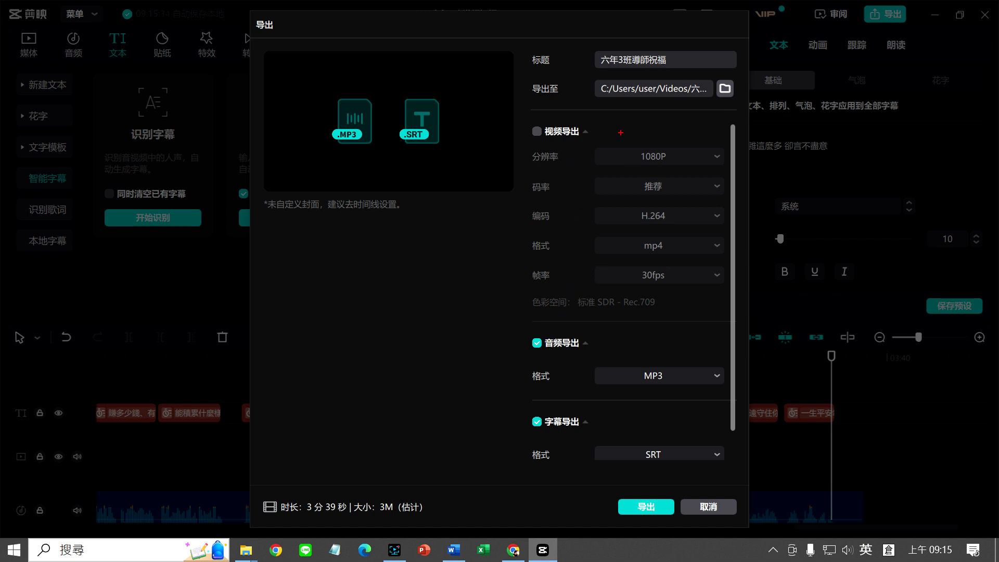
pyautogui.moveTo(621, 132)
pyautogui.mouseDown()
pyautogui.moveTo(500, 159)
pyautogui.moveTo(515, 275)
pyautogui.moveTo(669, 180)
pyautogui.moveTo(630, 141)
pyautogui.mouseUp()
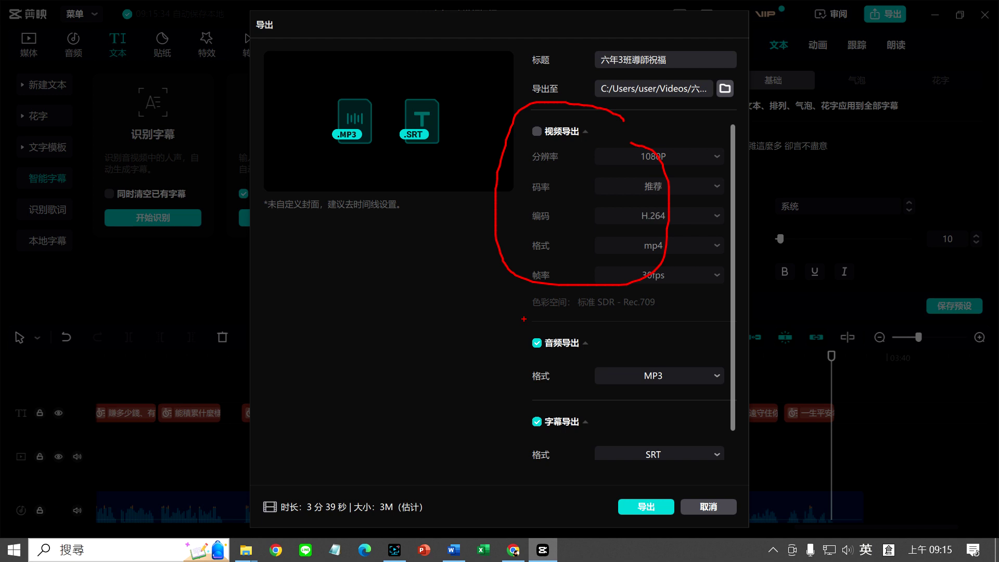
pyautogui.moveTo(509, 325)
pyautogui.mouseDown()
pyautogui.moveTo(549, 371)
pyautogui.moveTo(732, 393)
pyautogui.mouseUp()
pyautogui.moveTo(521, 413); pyautogui.dragTo(730, 463)
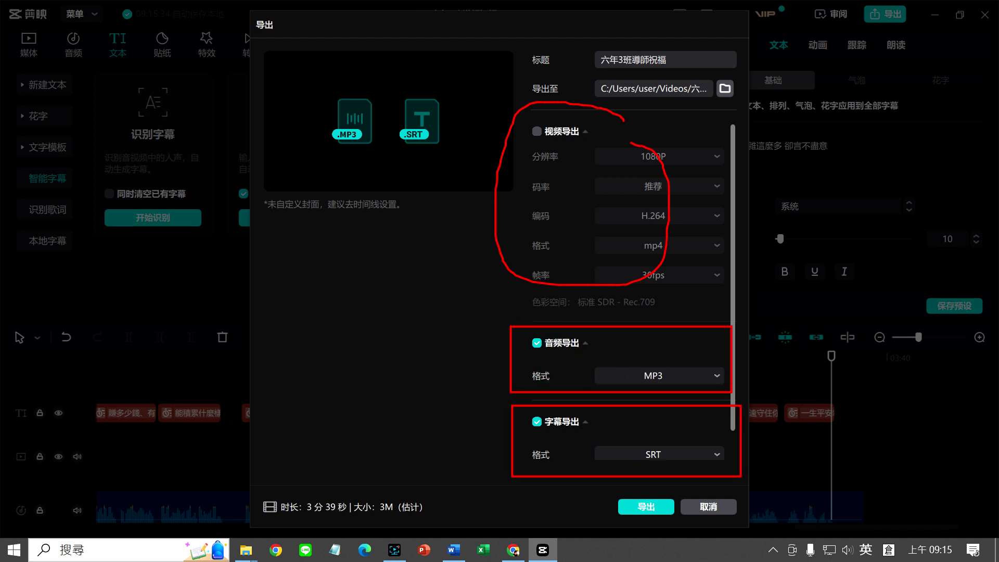
pyautogui.press('Escape')
# Try TXT as the subtitle export format, and set it back to SRT
pyautogui.click(717, 461)
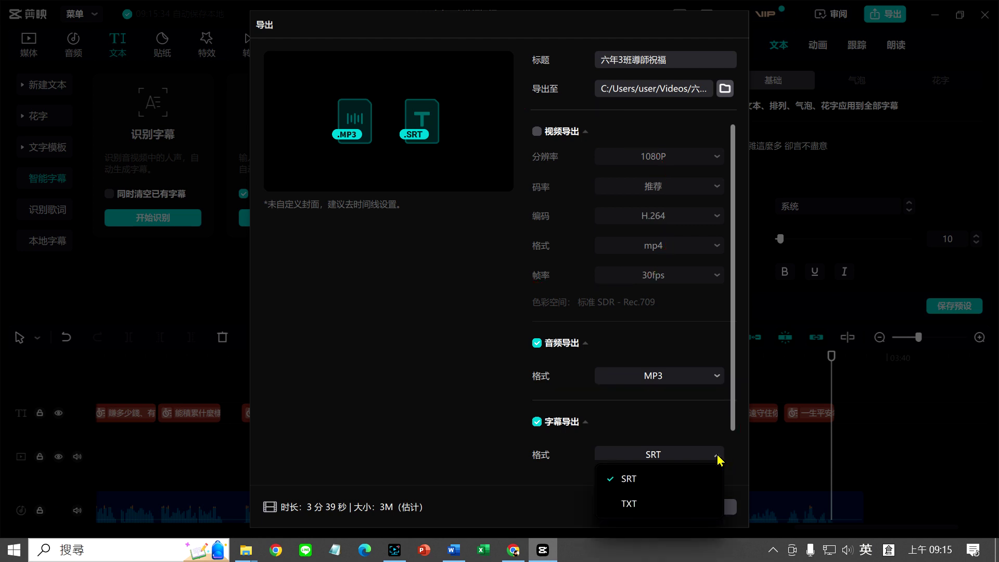
pyautogui.click(632, 505)
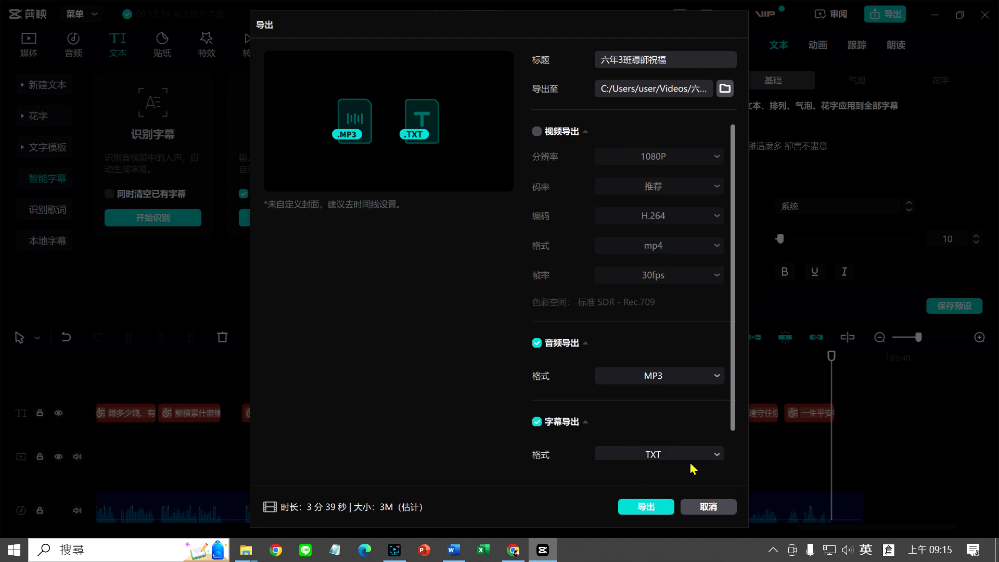
pyautogui.click(718, 461)
pyautogui.click(631, 476)
# Export the audio as MP3 and the subtitles as SRT, and open the folder holding the exported files
pyautogui.click(650, 507)
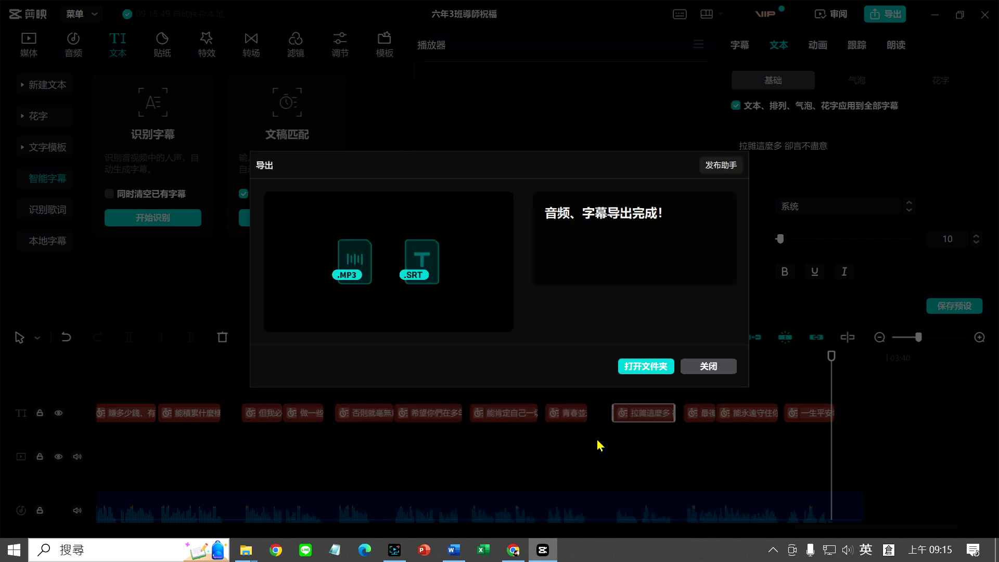
pyautogui.click(635, 368)
pyautogui.moveTo(570, 184); pyautogui.dragTo(564, 142)
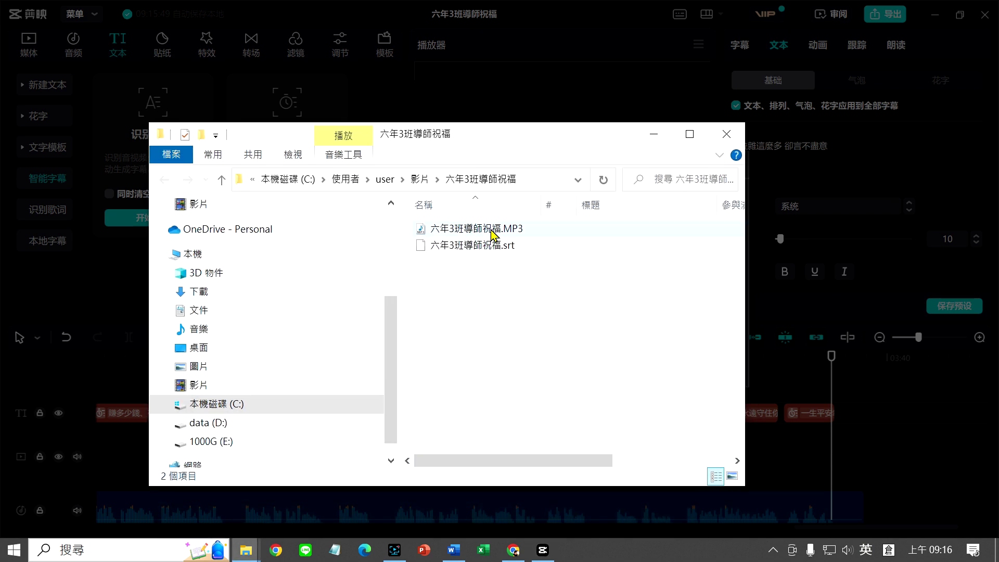
# Open the exported subtitle file 六年3班導師祝福.srt in Notepad
pyautogui.click(492, 234)
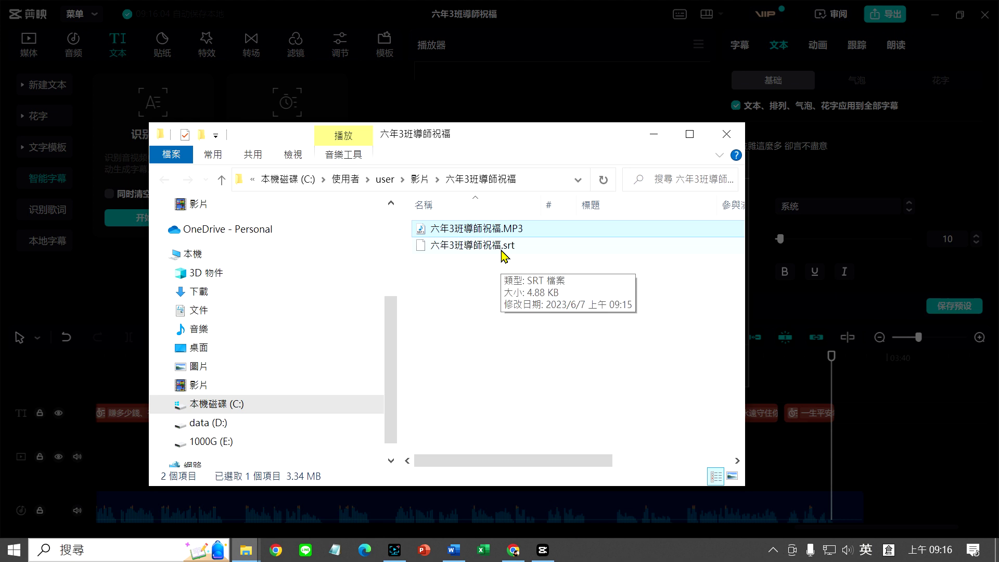
pyautogui.click(334, 549)
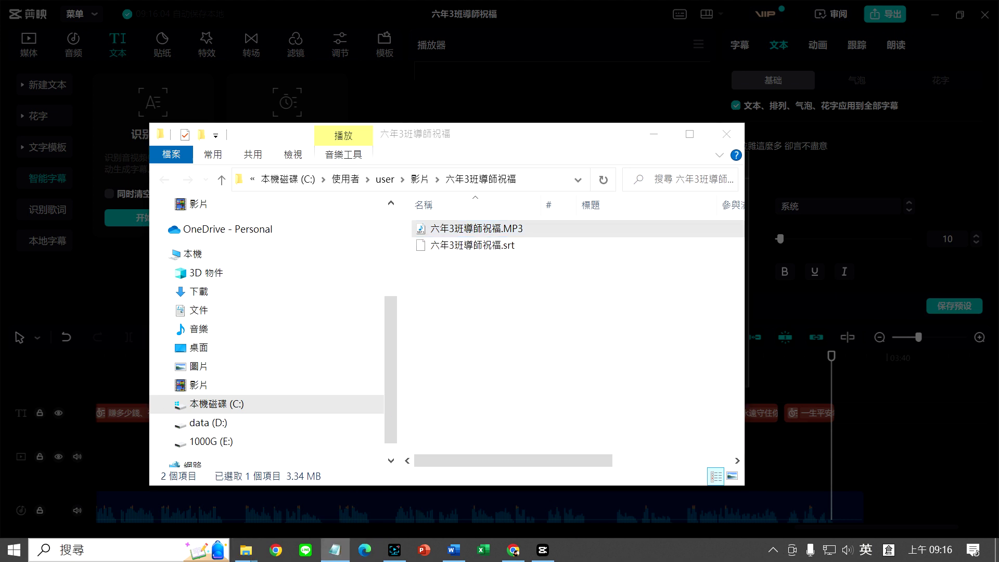
pyautogui.moveTo(453, 247); pyautogui.dragTo(695, 300)
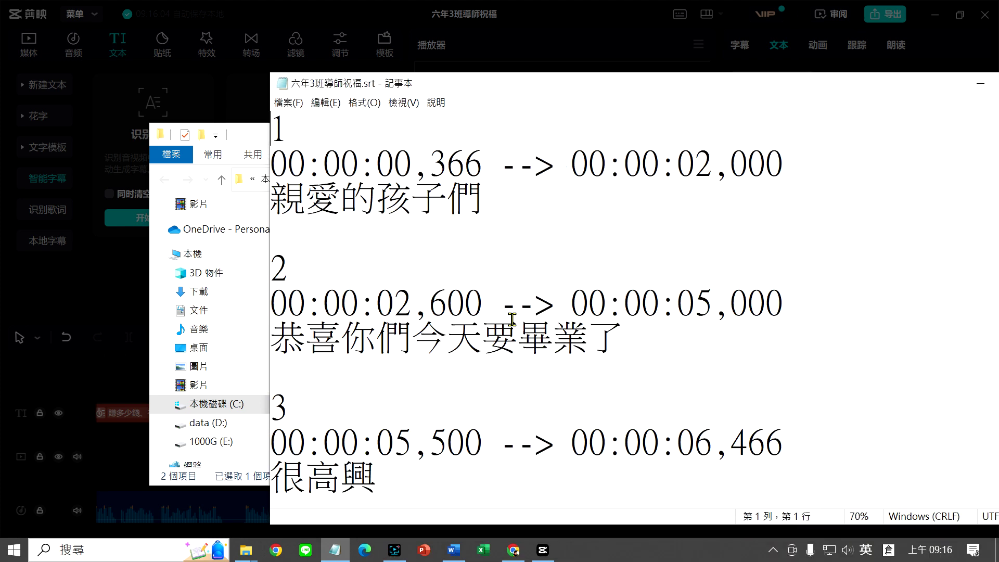
# Examine the entry numbers, start and end times and subtitle text of the first two entries in the SRT file
pyautogui.moveTo(292, 124); pyautogui.dragTo(254, 122)
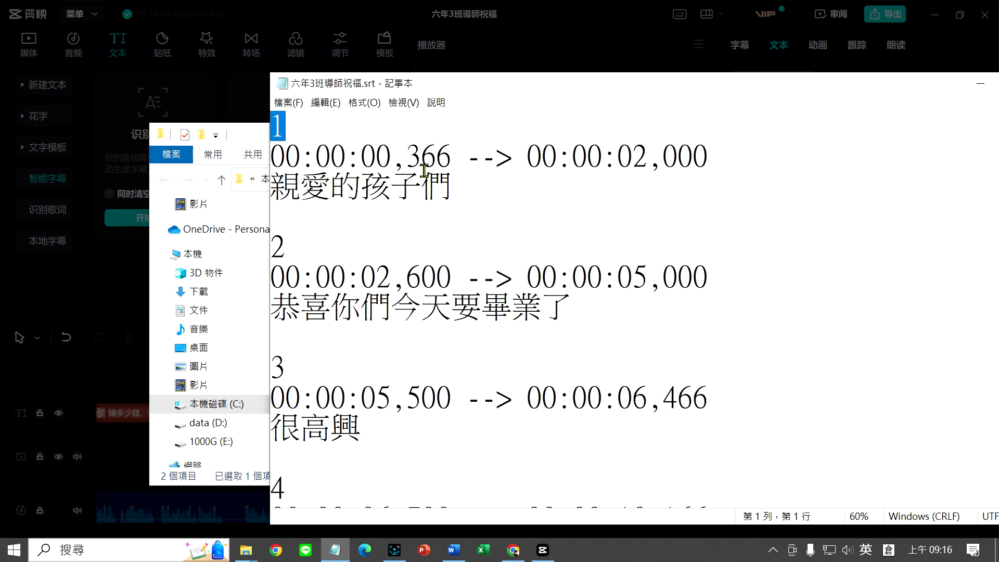
pyautogui.moveTo(451, 156); pyautogui.dragTo(258, 163)
pyautogui.moveTo(710, 156); pyautogui.dragTo(527, 156)
pyautogui.click(646, 172)
pyautogui.moveTo(302, 156); pyautogui.dragTo(266, 161)
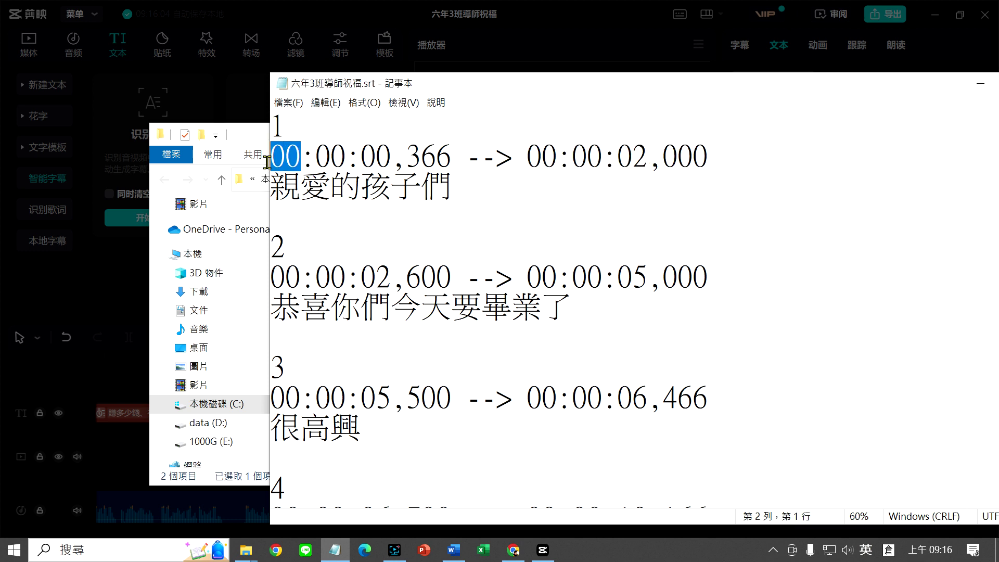
pyautogui.moveTo(335, 160); pyautogui.dragTo(356, 159)
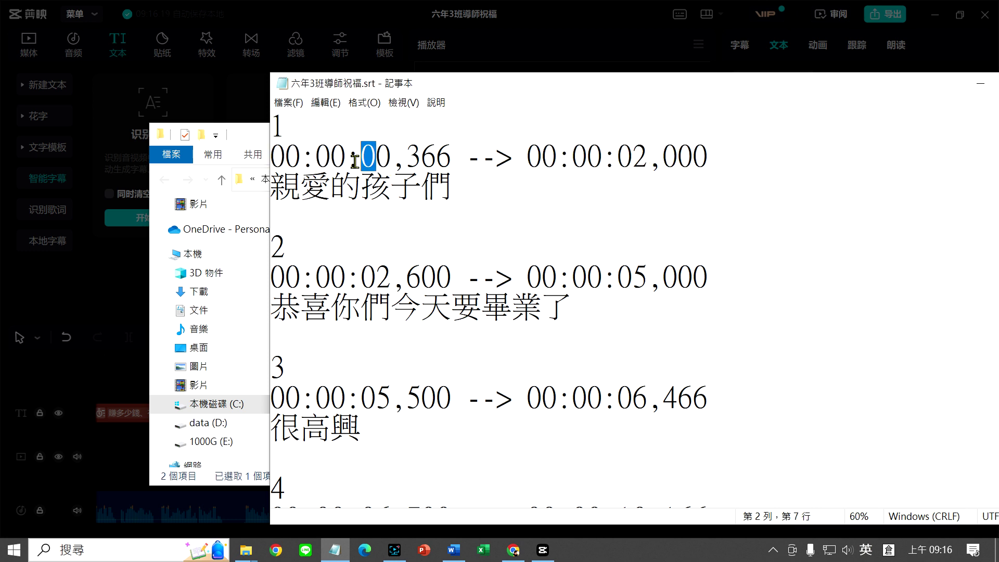
pyautogui.click(434, 202)
pyautogui.moveTo(650, 156); pyautogui.dragTo(618, 157)
pyautogui.moveTo(391, 275)
pyautogui.mouseDown()
pyautogui.moveTo(365, 276)
pyautogui.moveTo(375, 275)
pyautogui.mouseUp()
pyautogui.click(644, 273)
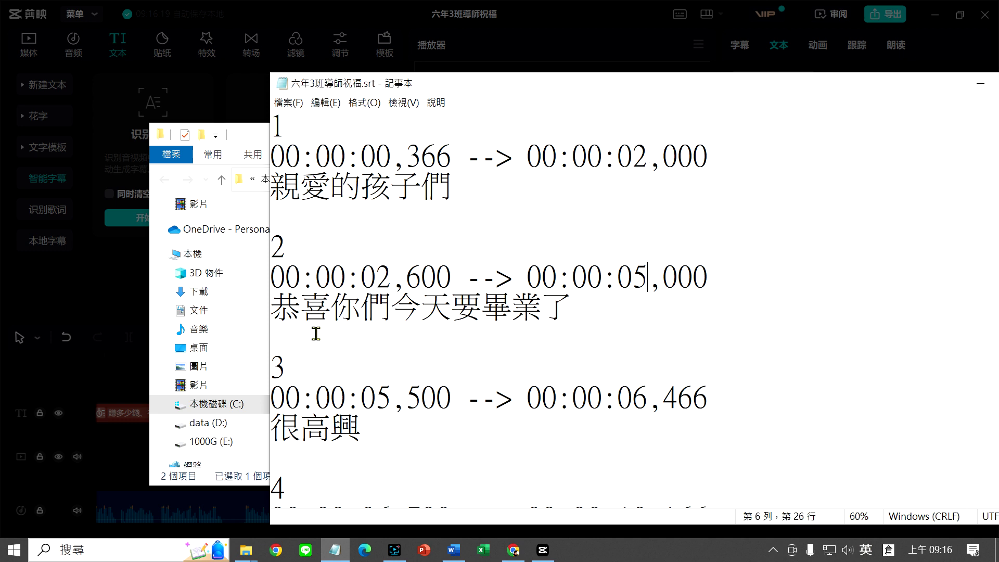
pyautogui.moveTo(300, 313); pyautogui.dragTo(570, 313)
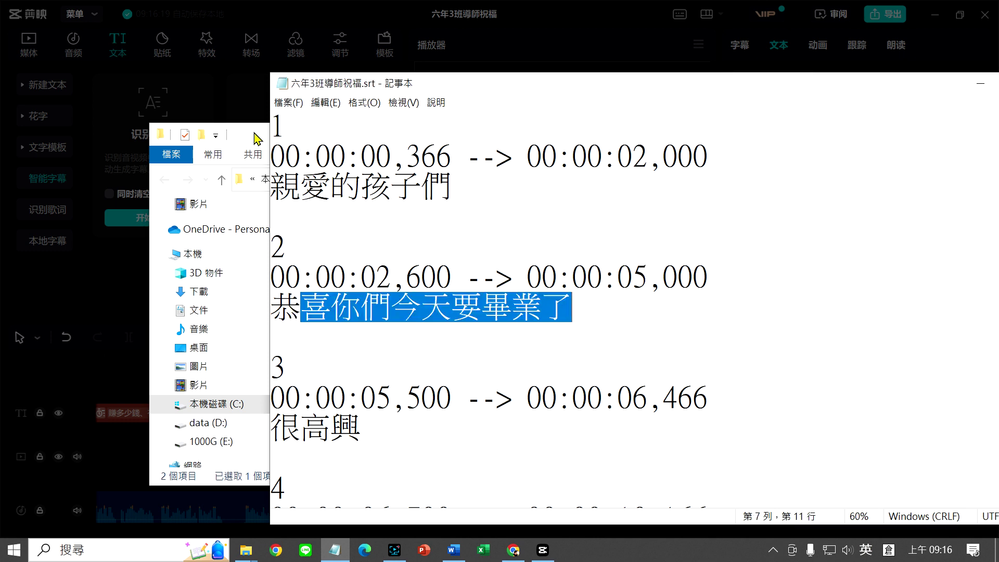